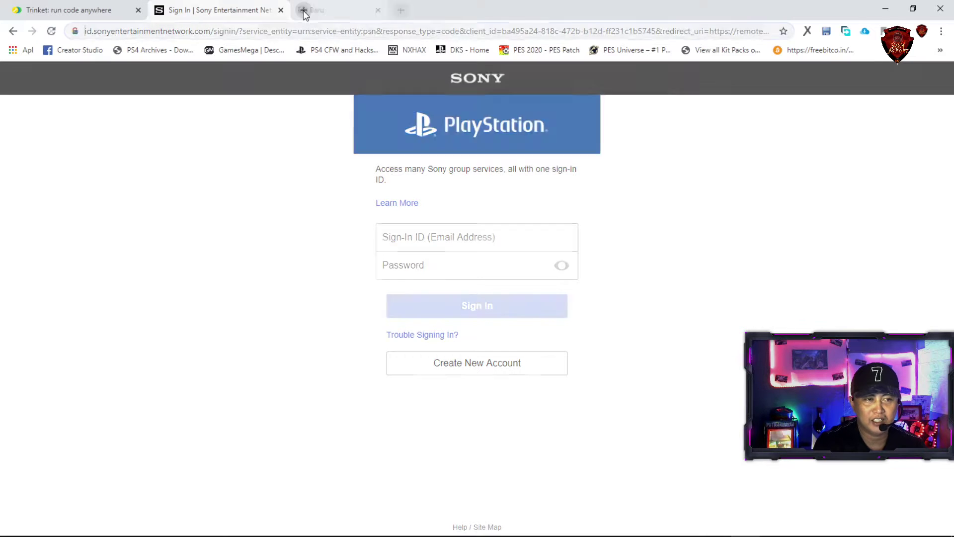
Step: Search the web for "register psn id" in a new tab and open Sony Entertainment Network's Create an Account page
left_click(304, 10)
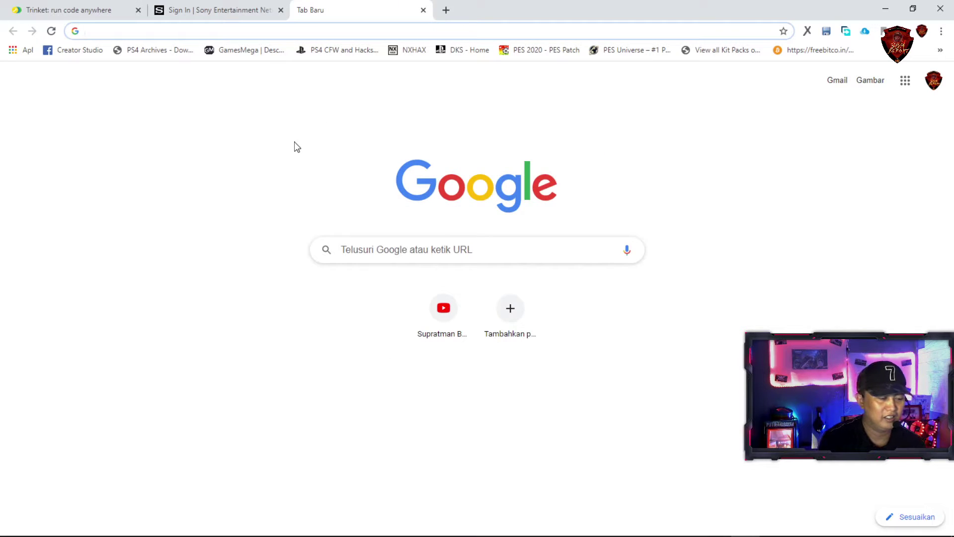
type("re")
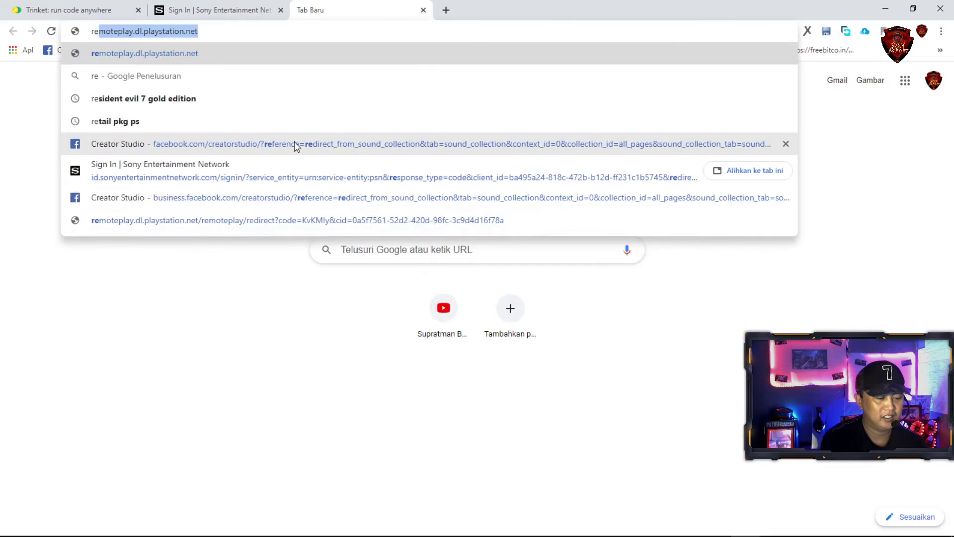
type("gister psn id")
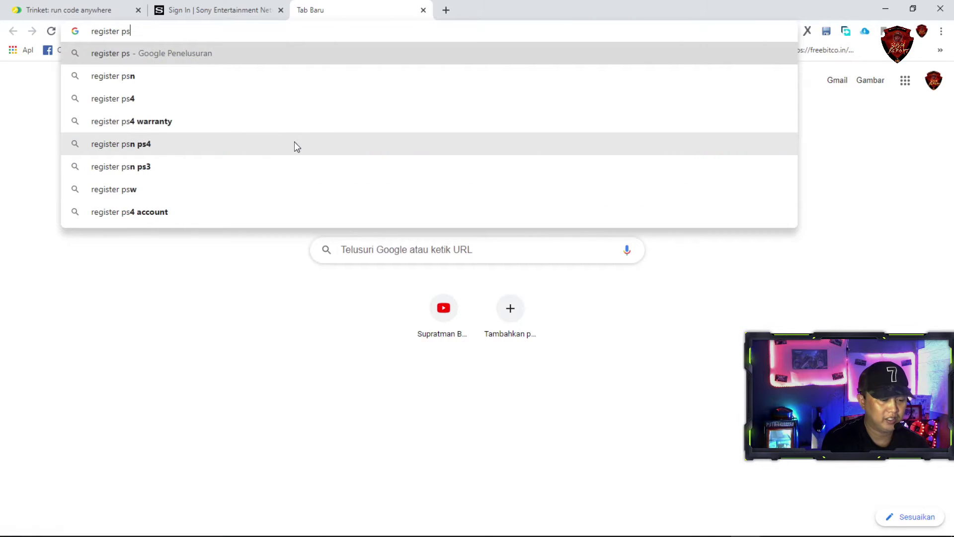
key("Return")
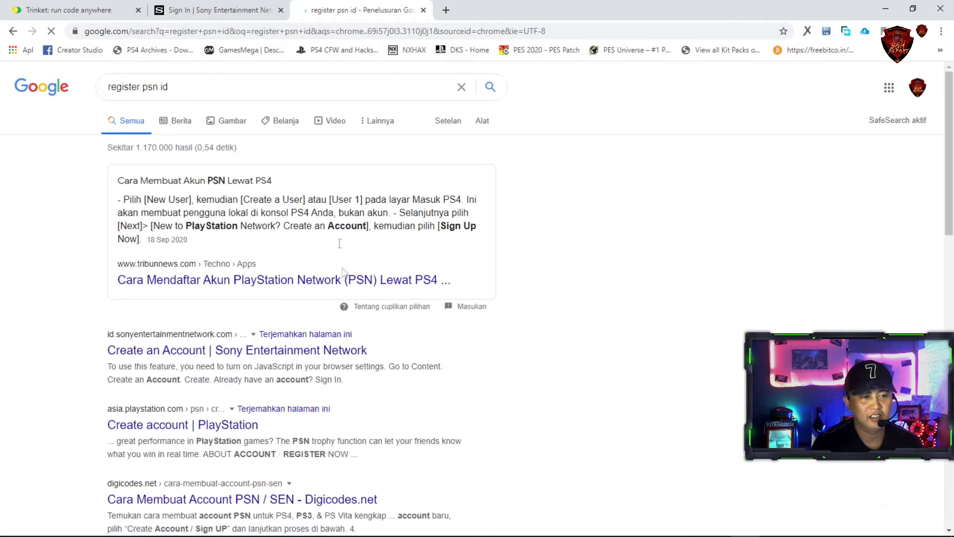
scroll(240, 355, "down", 1)
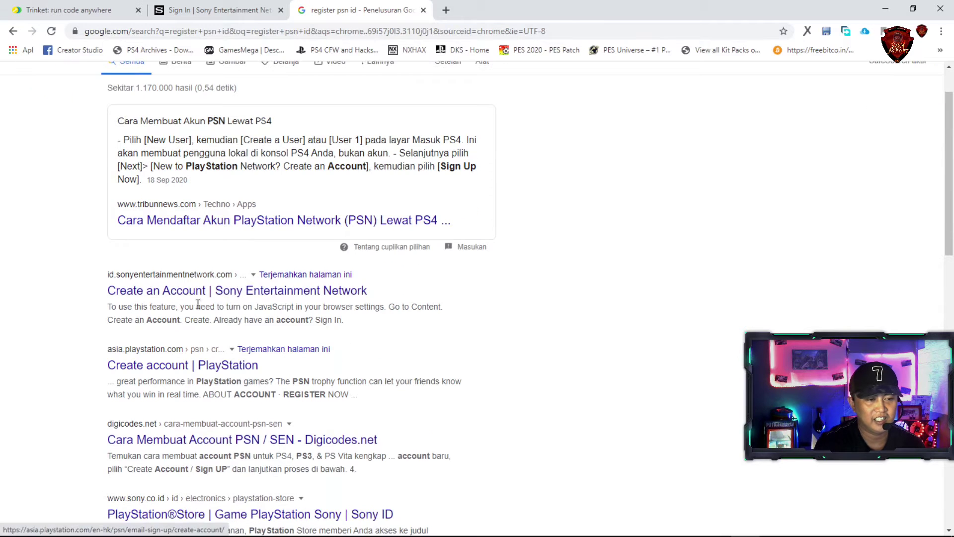
left_click(213, 293)
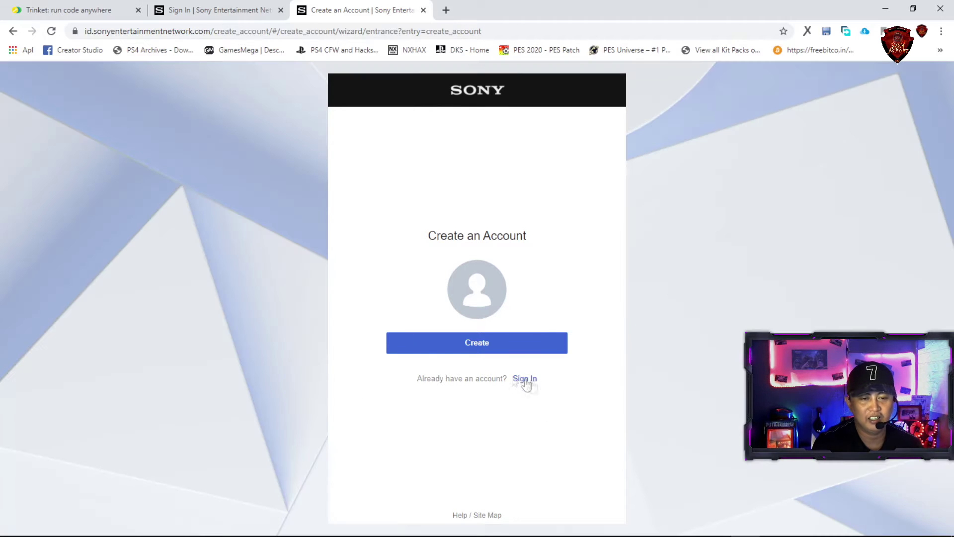
Step: Start creating a new Sony account and submit the account holder's date of birth
left_click(250, 35)
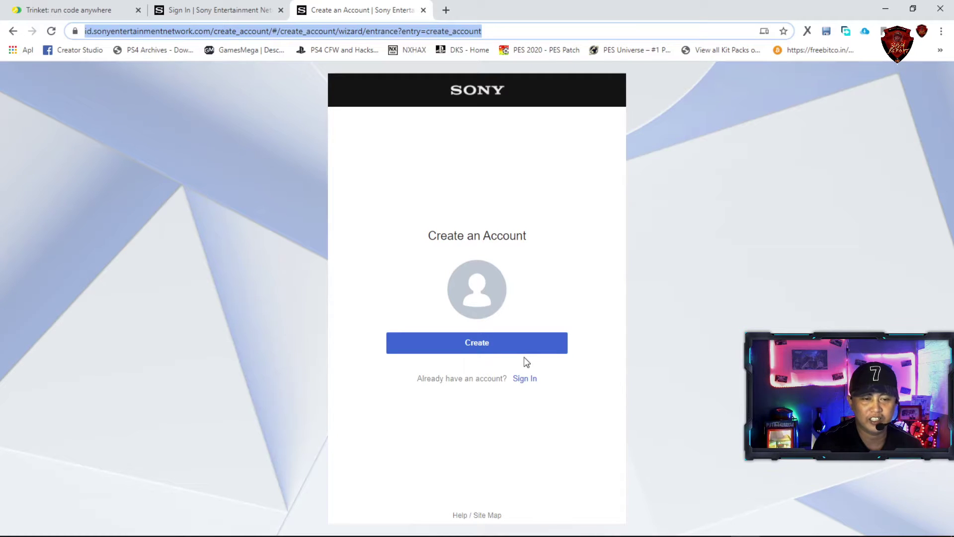
left_click(475, 350)
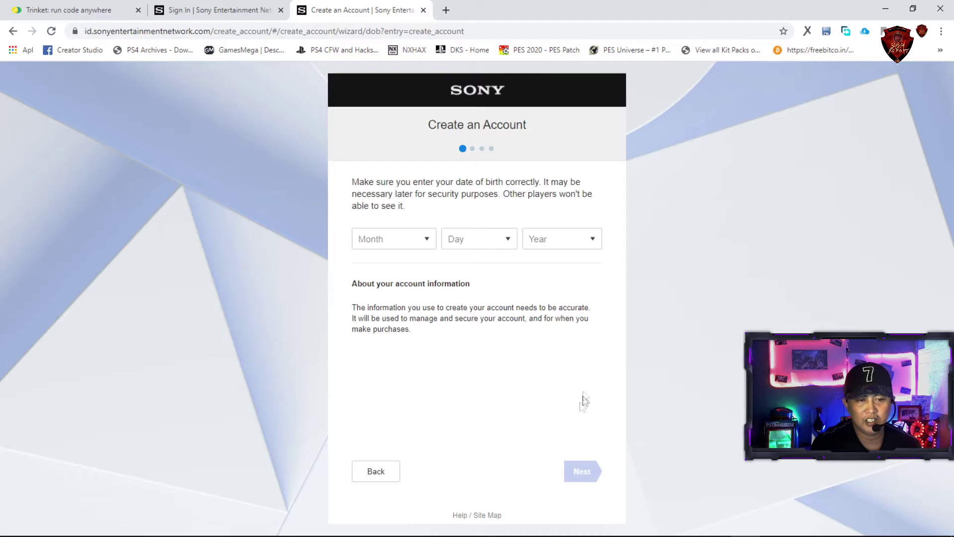
left_click(392, 242)
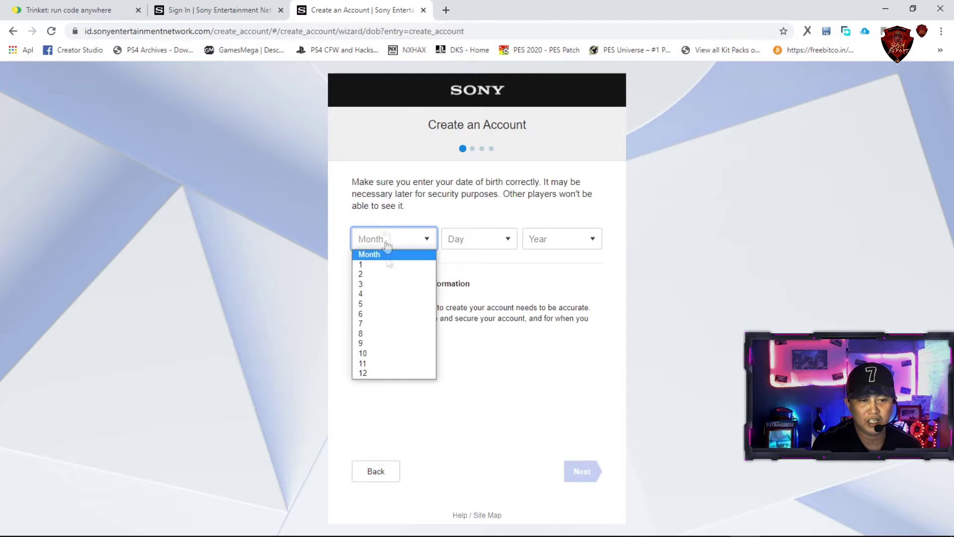
left_click(381, 266)
left_click(472, 238)
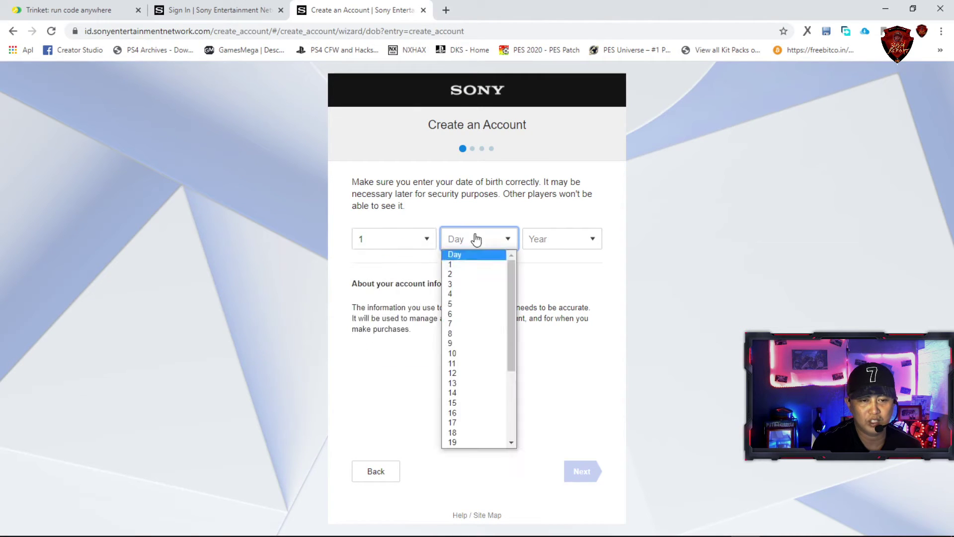
left_click(465, 422)
left_click(546, 241)
scroll(546, 364, "down", 10)
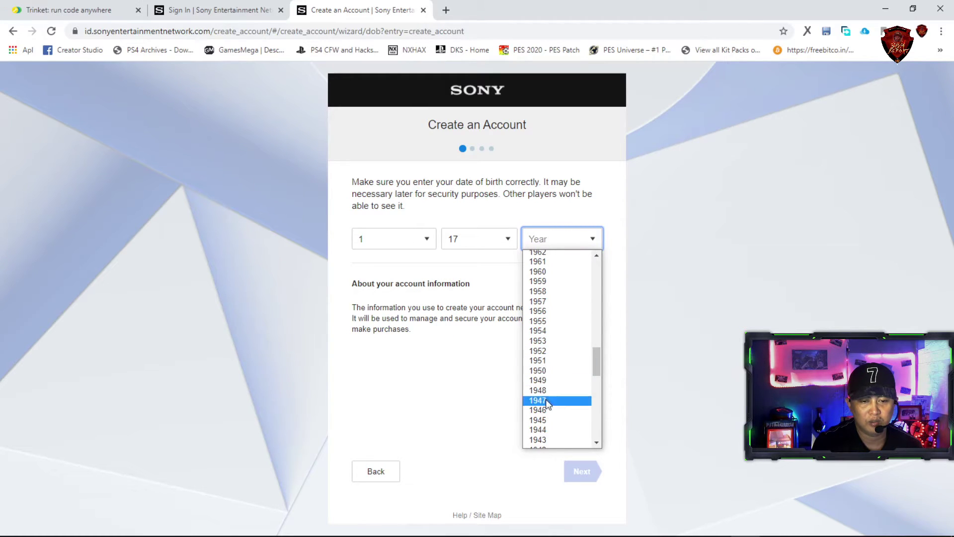
scroll(544, 315, "up", 8)
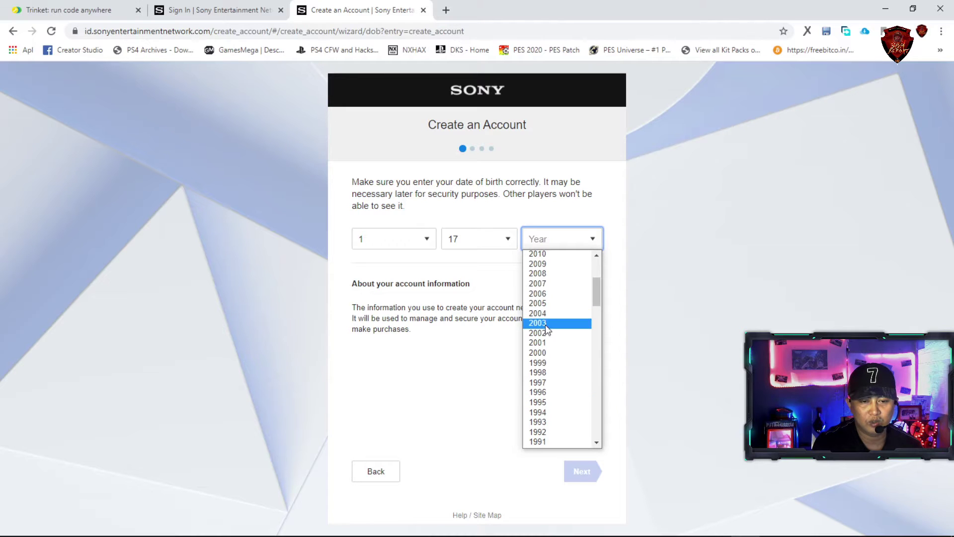
scroll(541, 432, "down", 2)
left_click(539, 433)
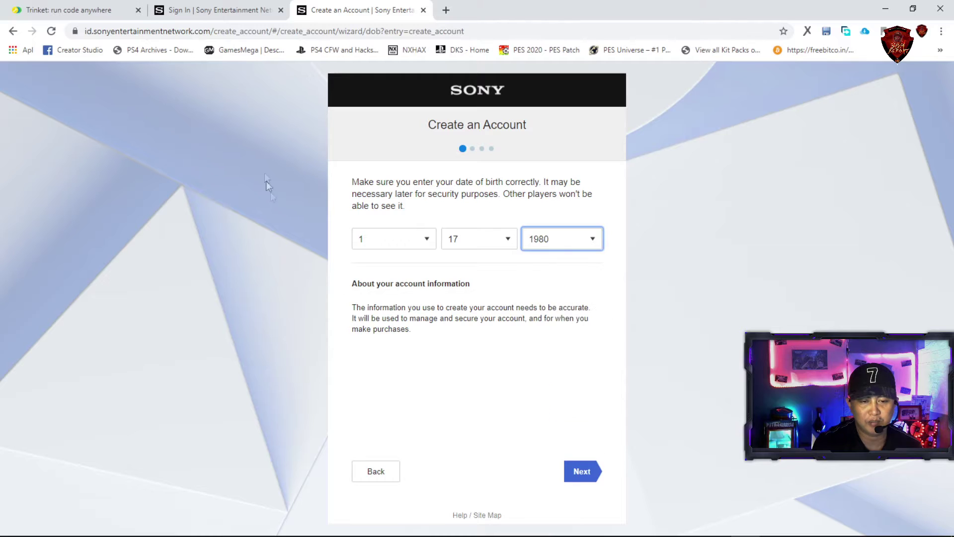
left_click(581, 473)
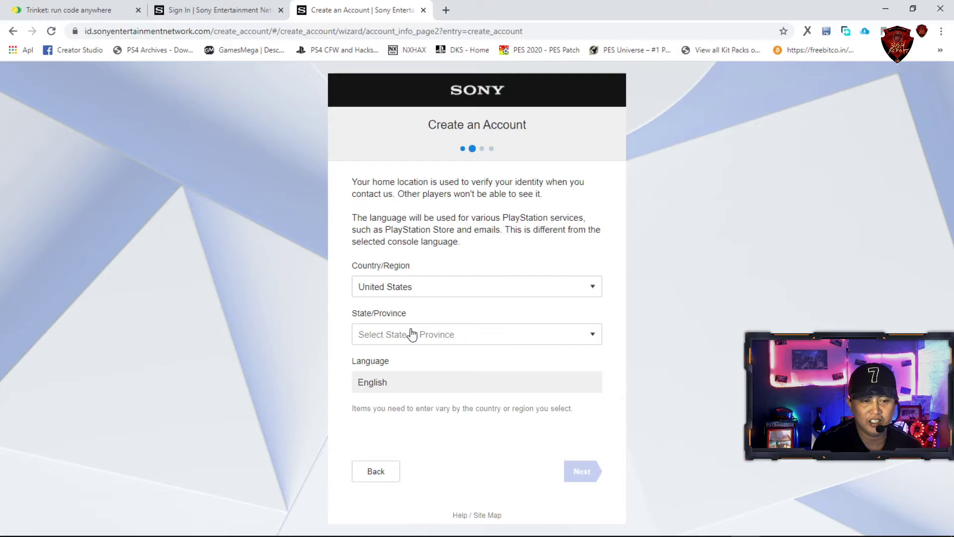
Step: Keep United States as the country, choose Georgia as the state, and continue to the sign-in email entry
left_click(590, 291)
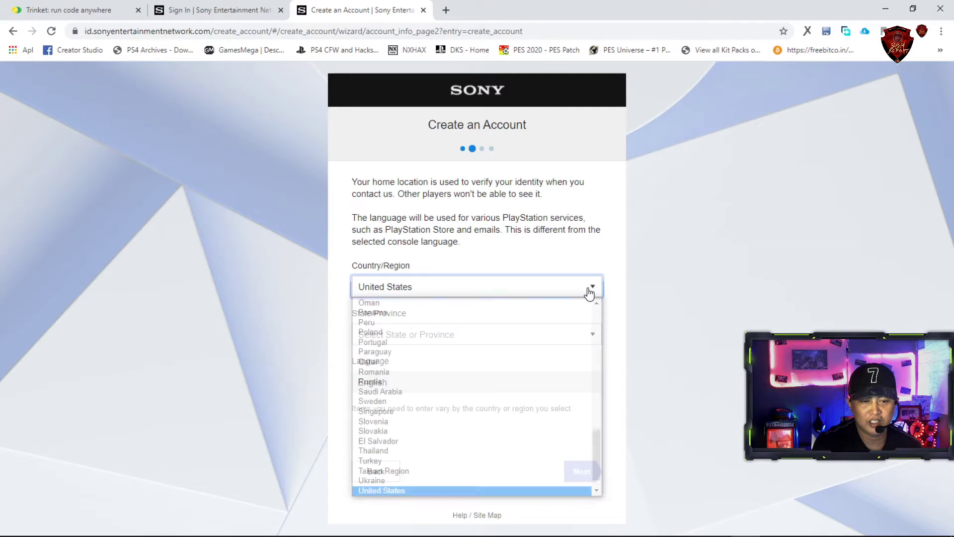
left_click(590, 291)
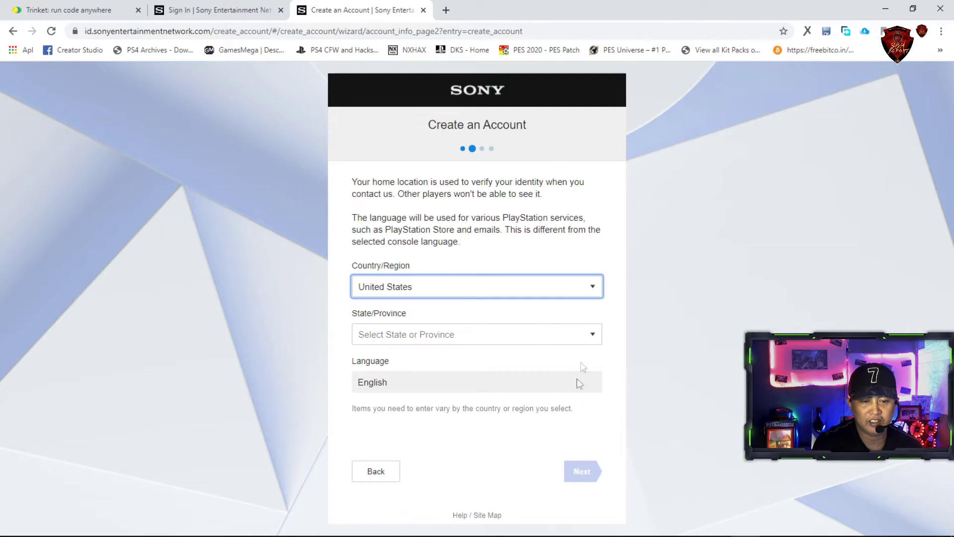
left_click(532, 292)
left_click(468, 293)
left_click(509, 336)
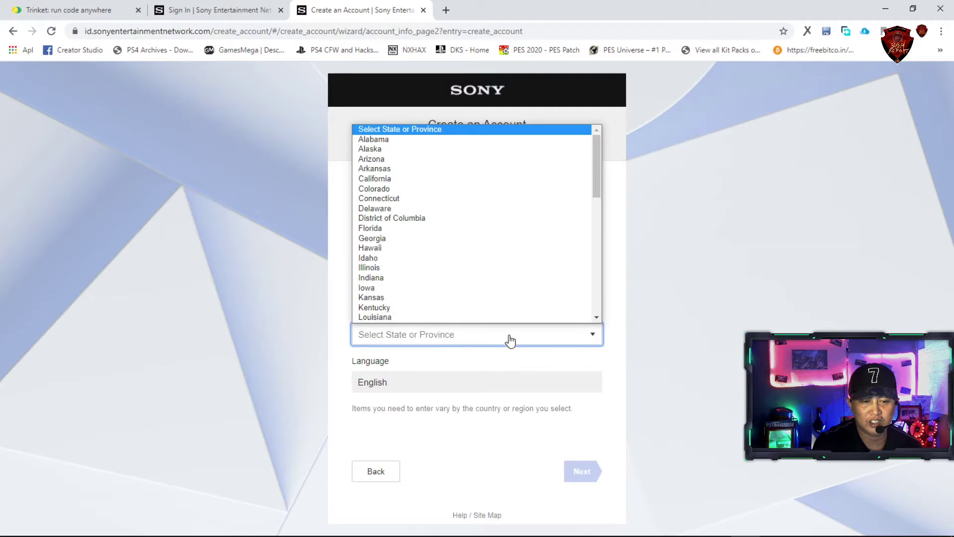
left_click(405, 228)
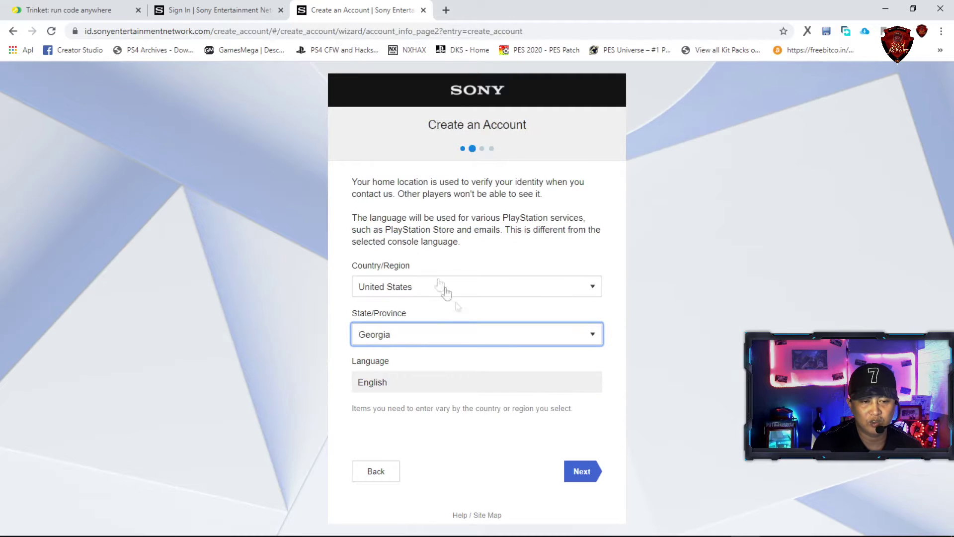
left_click(581, 471)
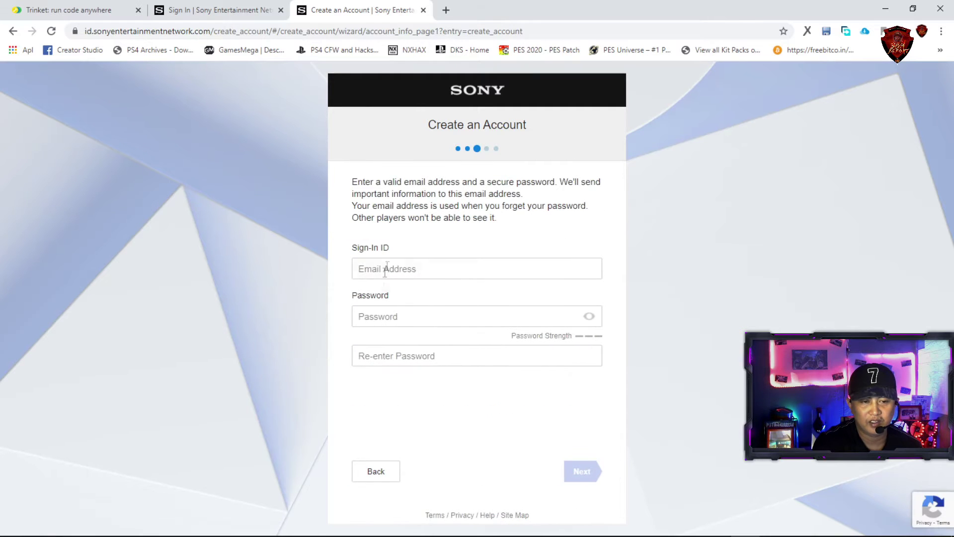
left_click(426, 273)
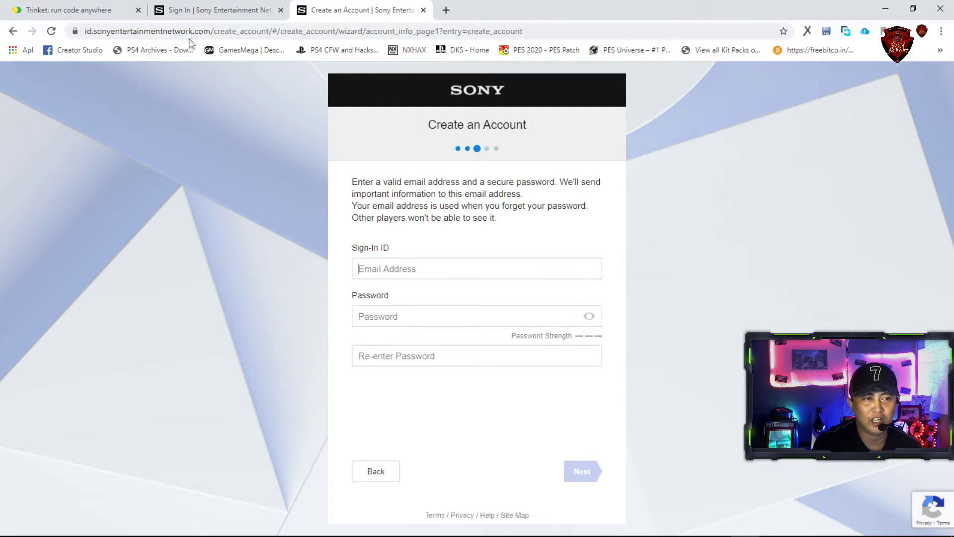
Step: Go back to the PlayStation sign-in page and copy the full URL of the "redirect" page
left_click(210, 12)
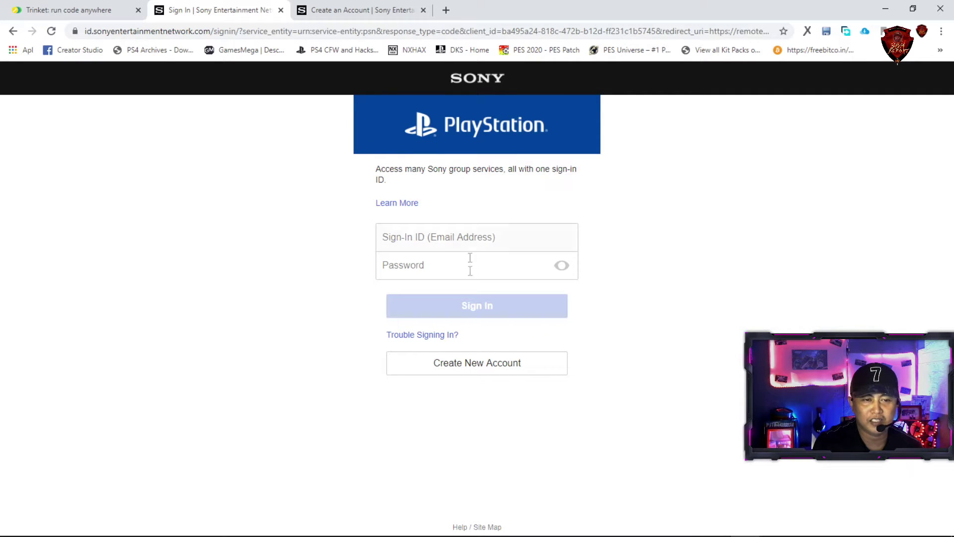
left_click(250, 32)
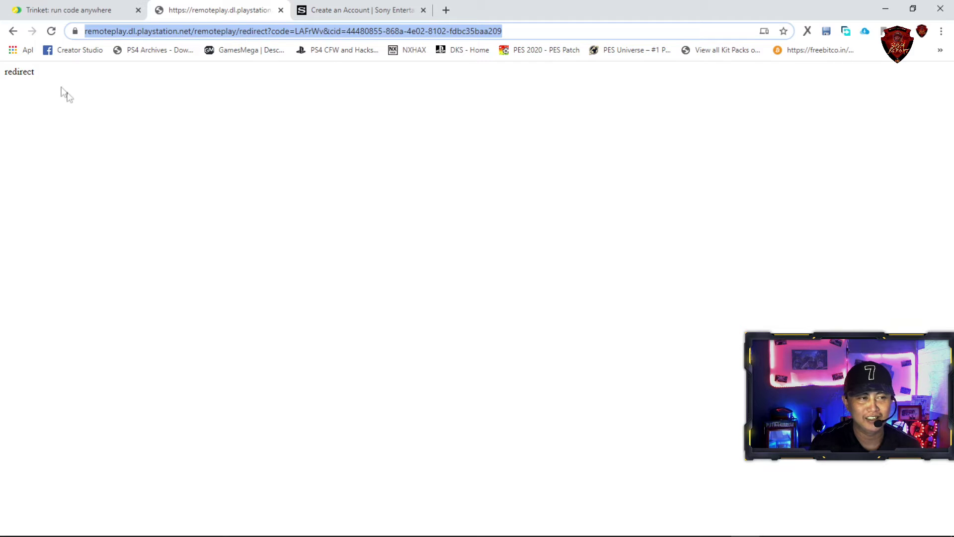
left_click_drag(544, 11, 420, 25)
left_click(775, 17)
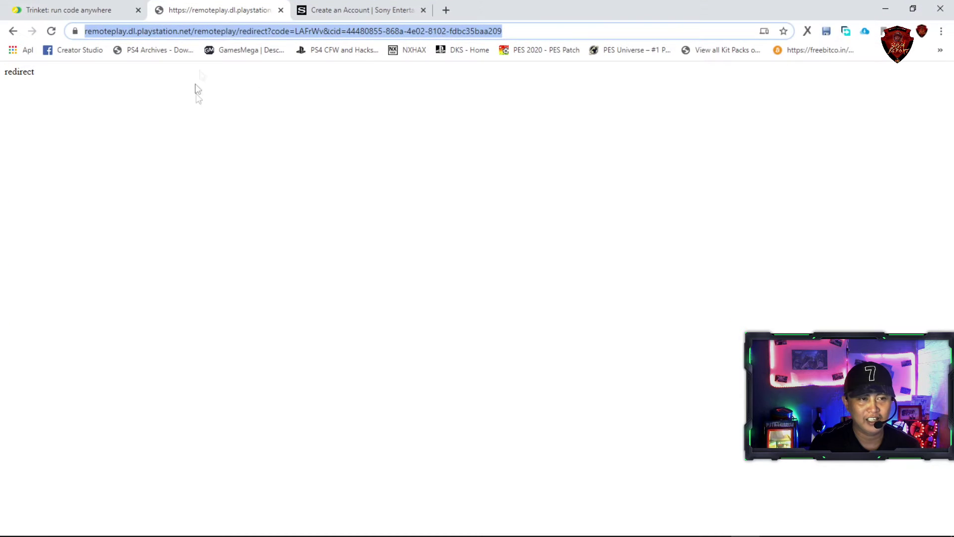
right_click(262, 34)
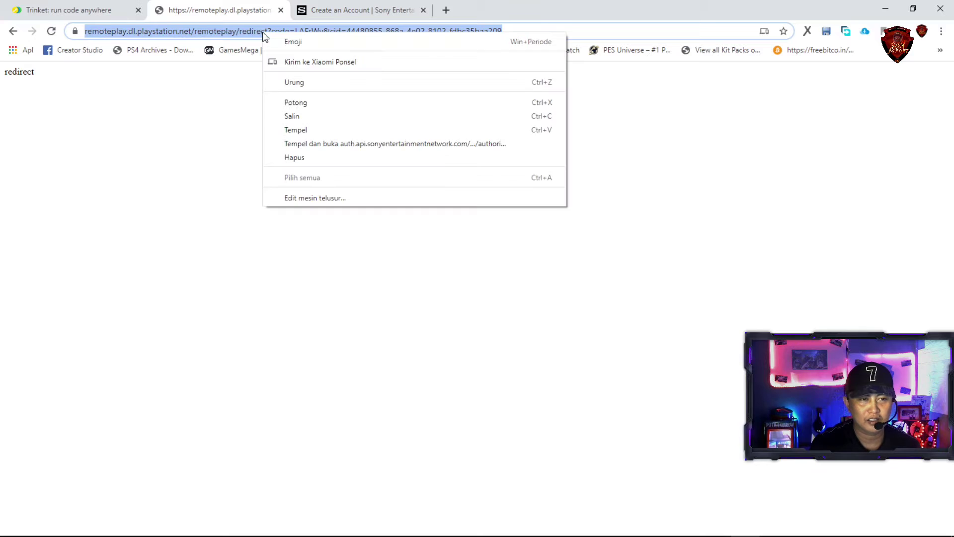
left_click(281, 116)
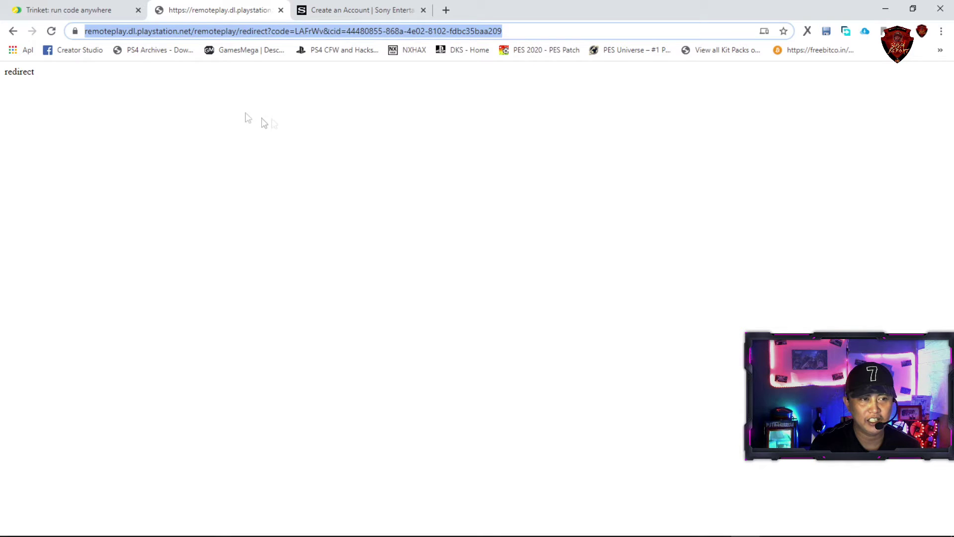
Step: Paste the redirect URL with its authorization code at the Trinket script's prompt and submit it
left_click(87, 11)
double_click(521, 6)
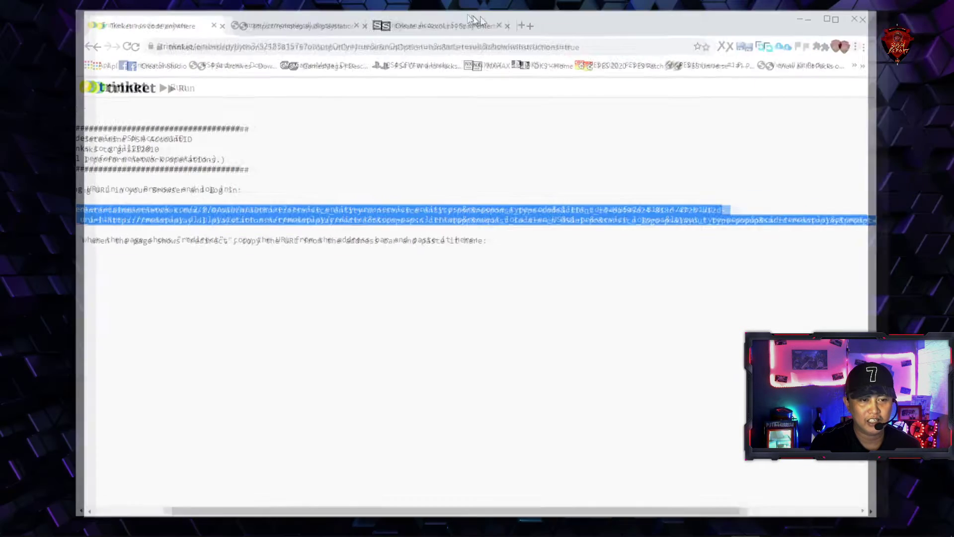
scroll(419, 369, "left", 5)
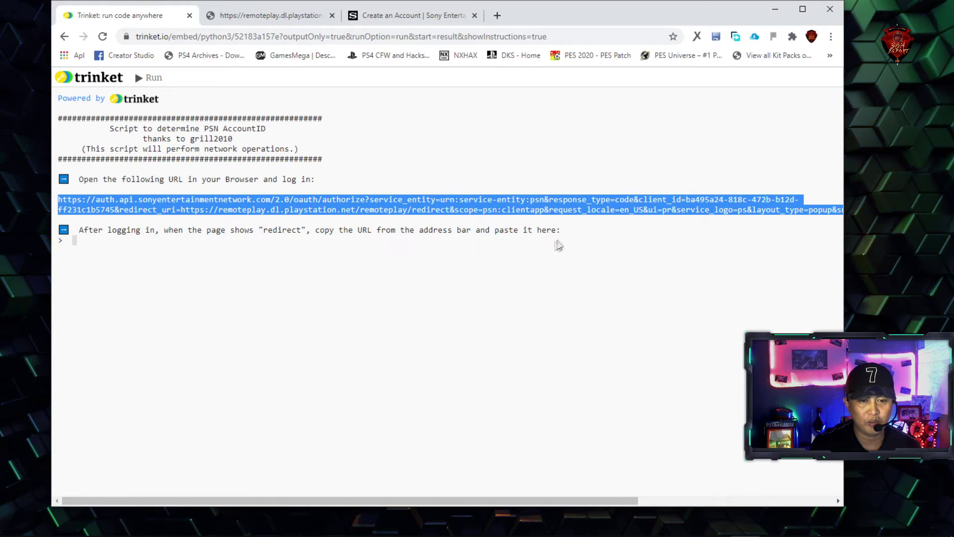
left_click(72, 241)
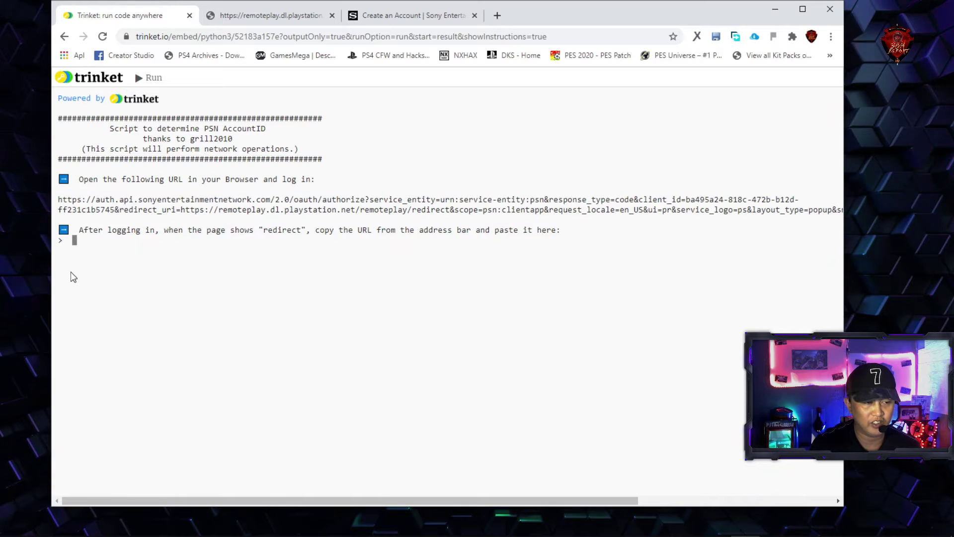
key("ctrl+v")
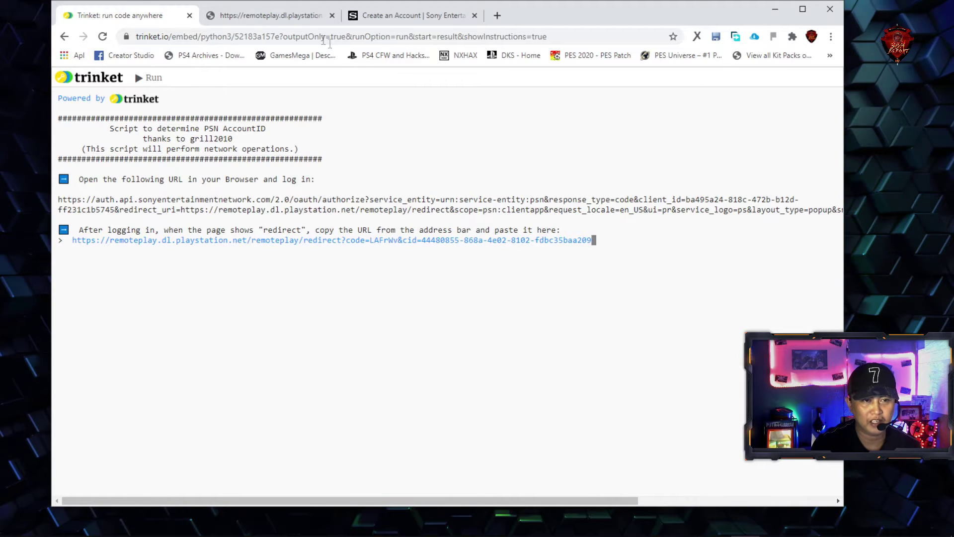
left_click(268, 15)
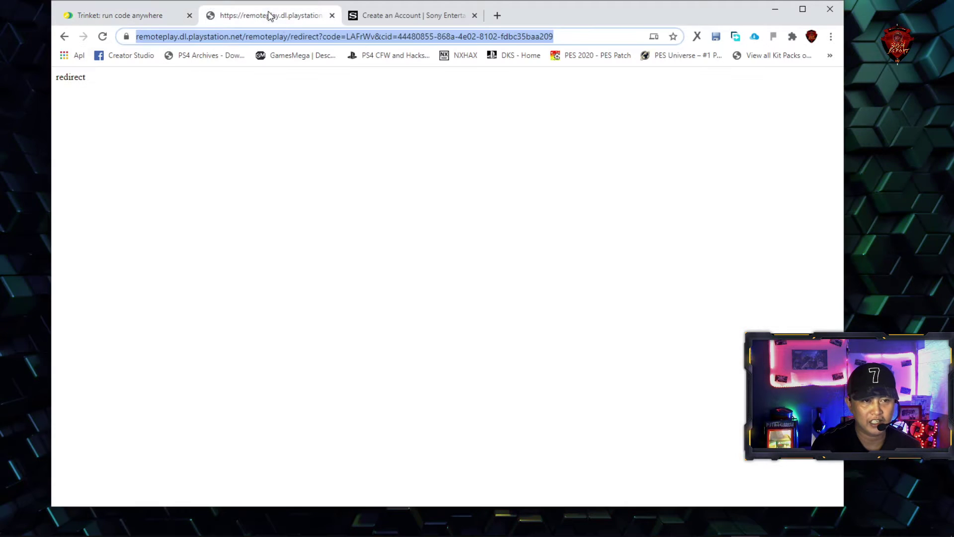
left_click(102, 15)
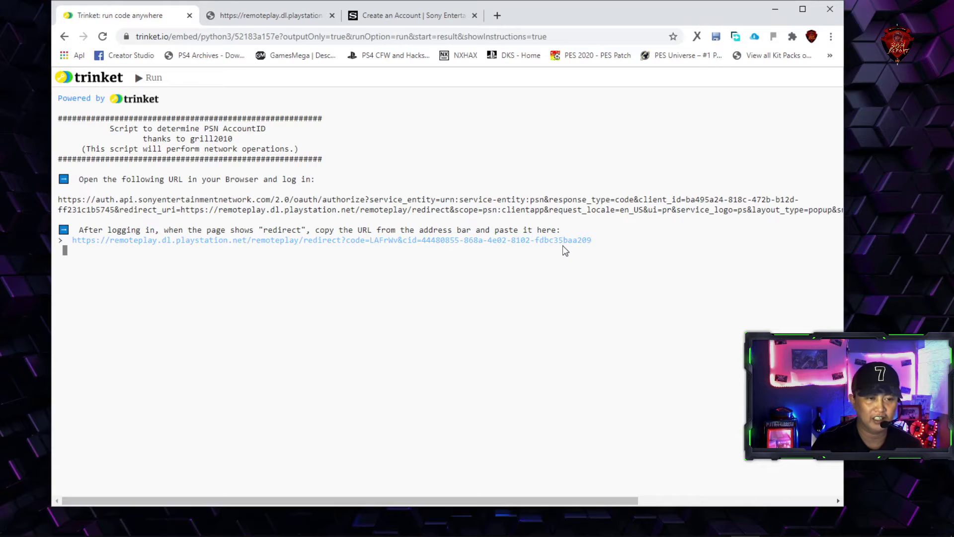
key("Return")
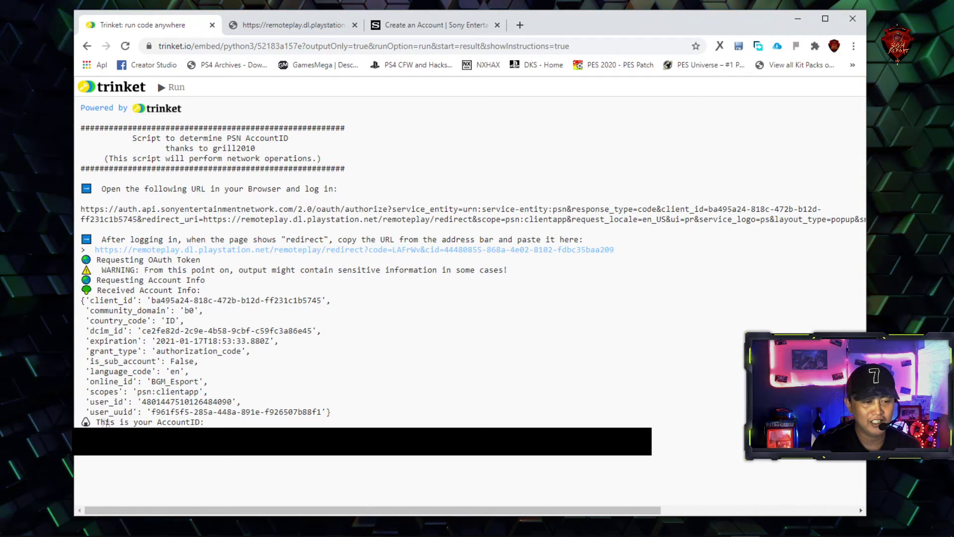
Step: Examine the AccountID line at the end of the script's output
left_click_drag(98, 422, 204, 422)
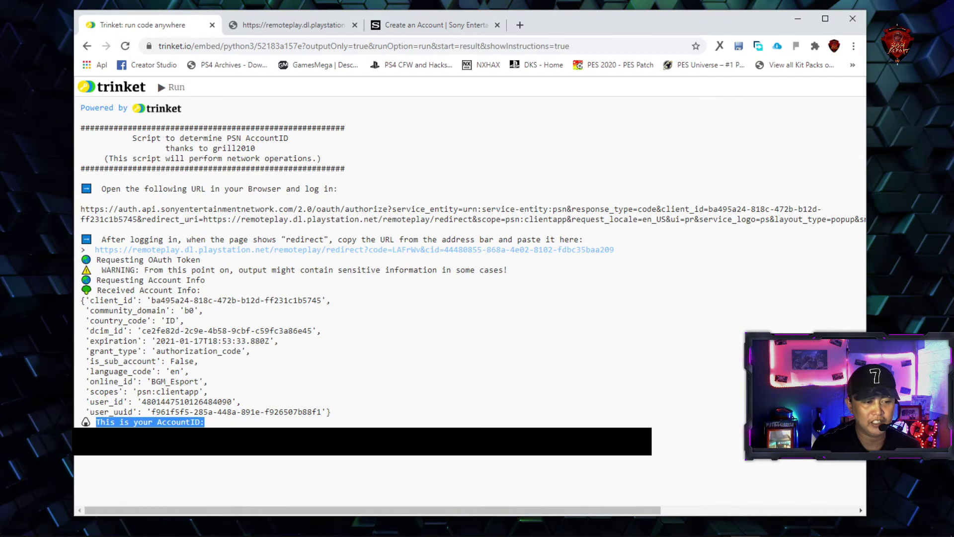
left_click(116, 422)
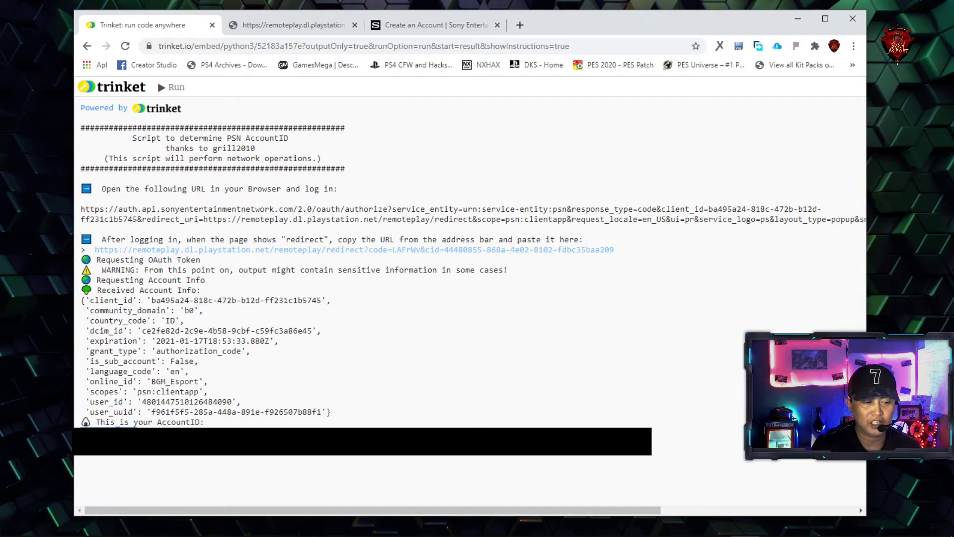
right_click(117, 431)
key("Escape")
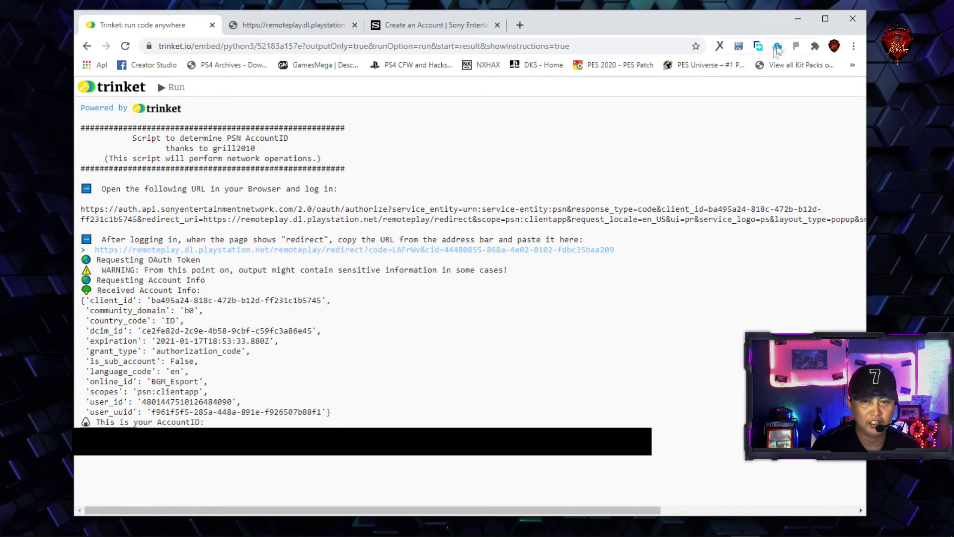
Step: Put away the browser and the Notepad script file, and switch to the Chiaki window
left_click(798, 23)
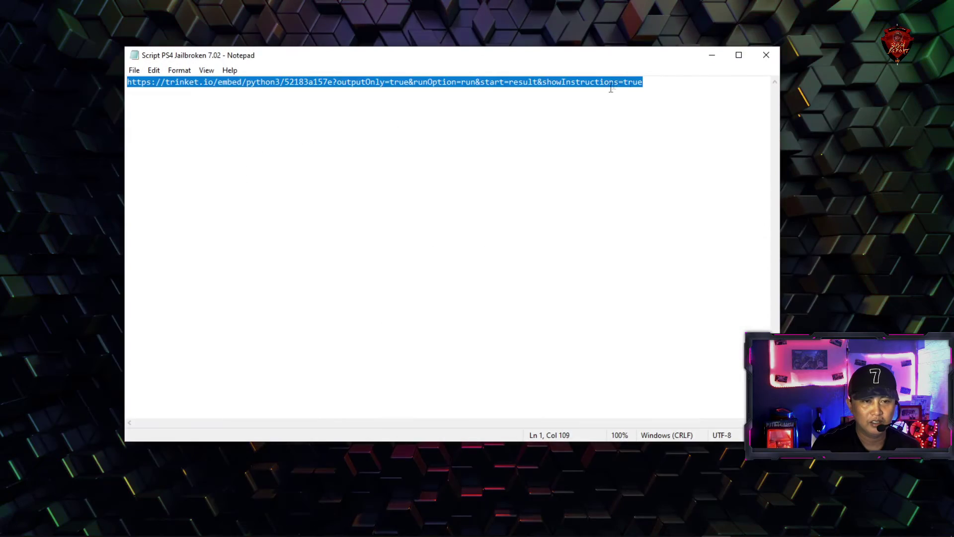
left_click(766, 56)
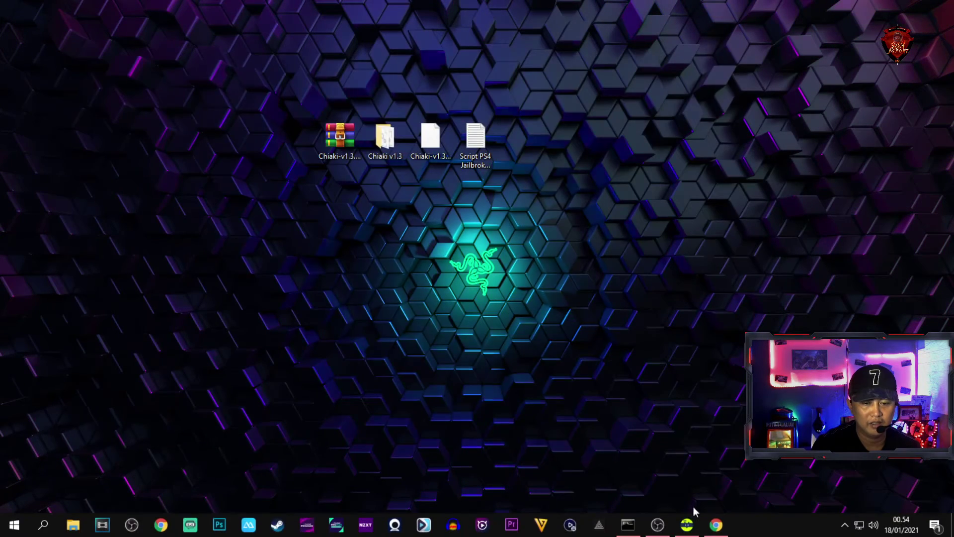
left_click(687, 524)
left_click_drag(294, 69, 492, 89)
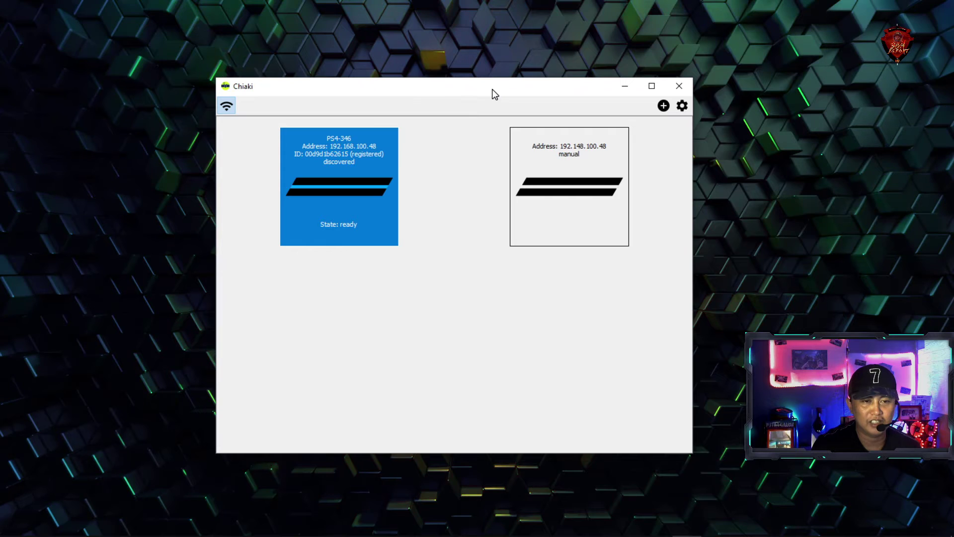
right_click(324, 170)
left_click(316, 214)
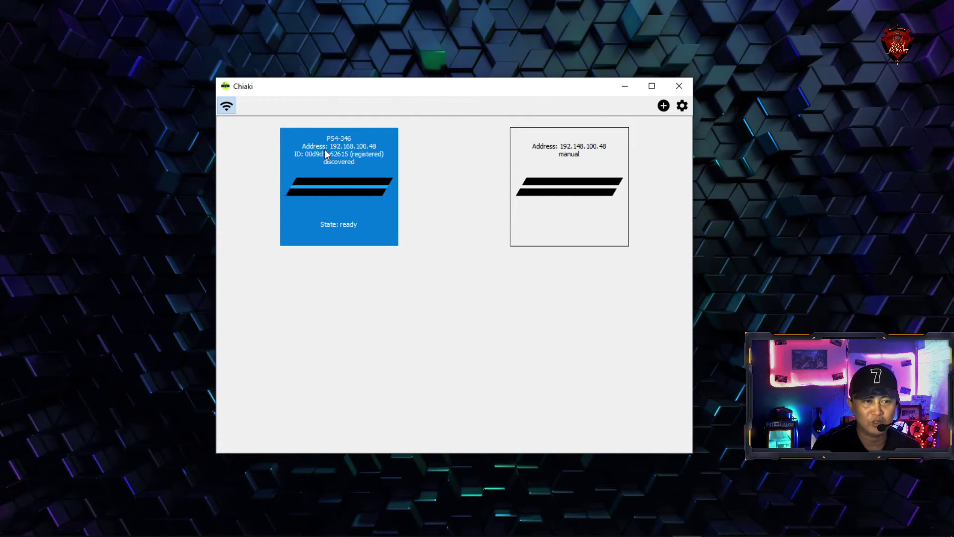
Step: Open the Chiaki settings, select registered console PS4-346, and inspect the Host and firmware fields of the new console registration form
left_click(682, 106)
left_click_drag(350, 90, 435, 86)
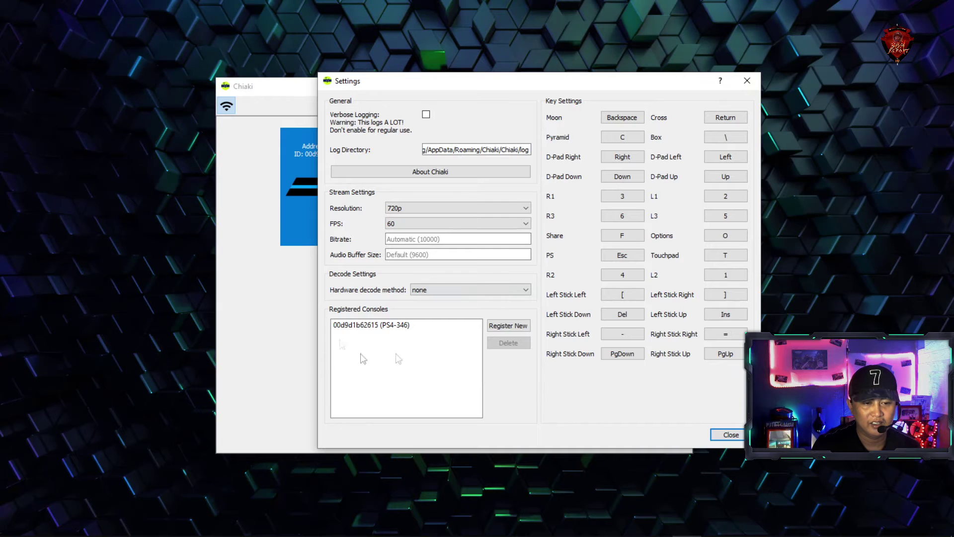
left_click(382, 326)
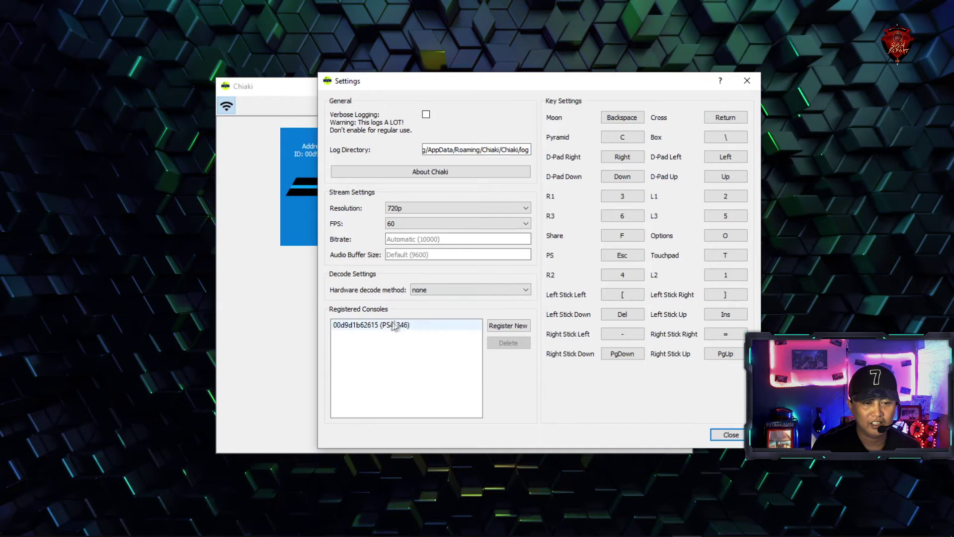
left_click(509, 326)
left_click_drag(533, 197, 601, 184)
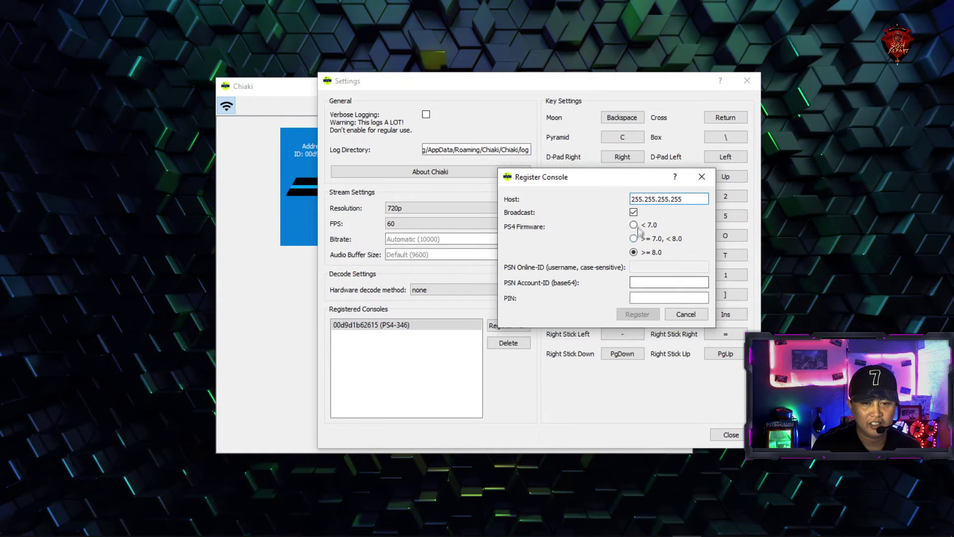
left_click_drag(679, 200, 615, 194)
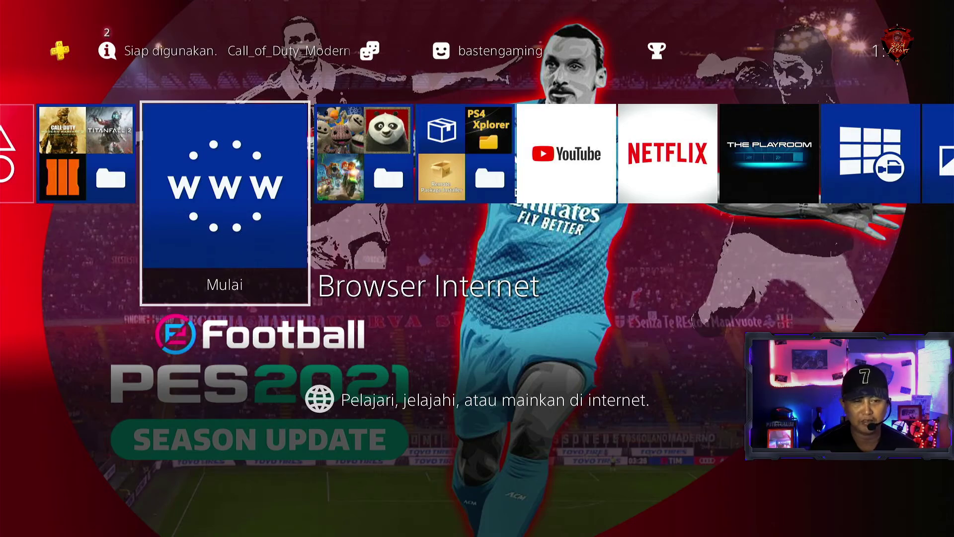
Step: Launch the PS4's Internet Browser (Browser Internet) and open a page from the frequently used pages
key("Left")
key("Right")
key("Right")
key("Left")
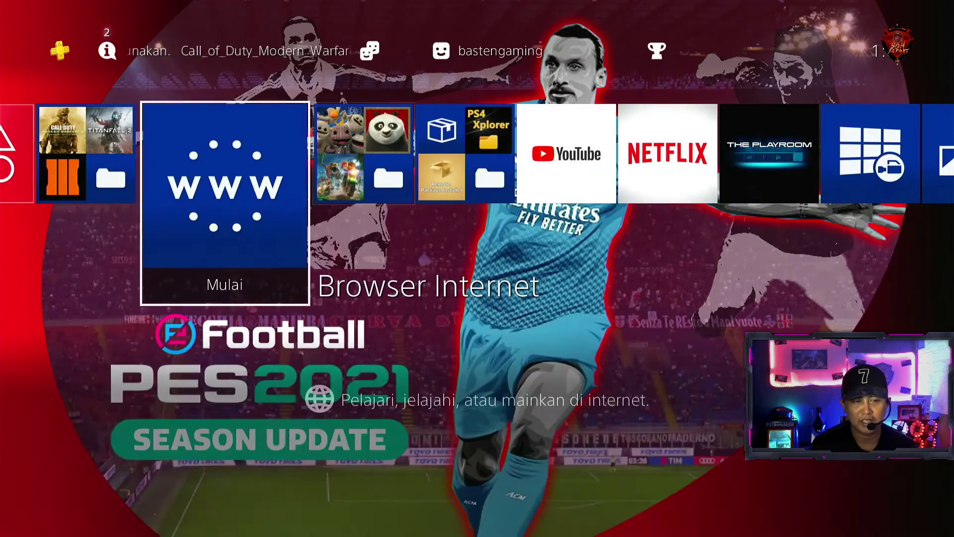
key("Return")
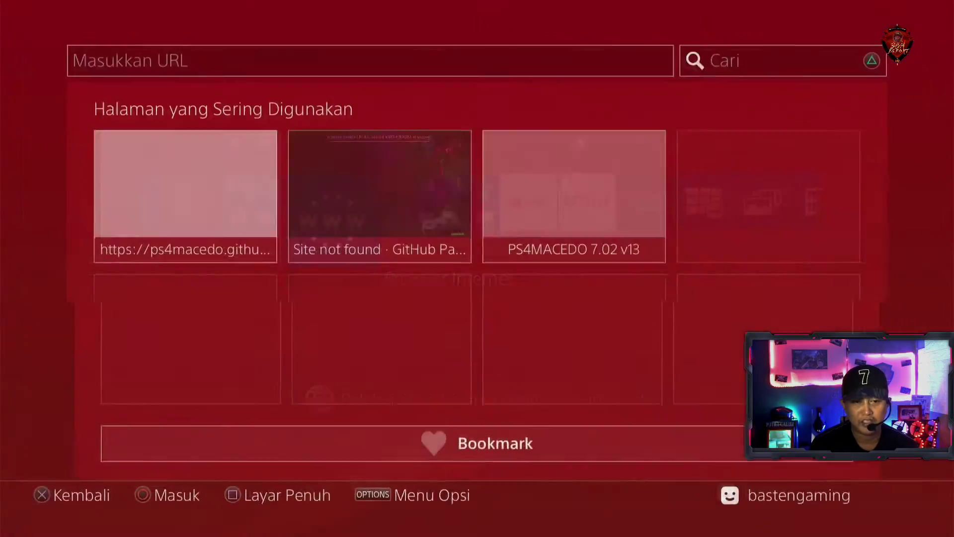
key("Right")
key("Return")
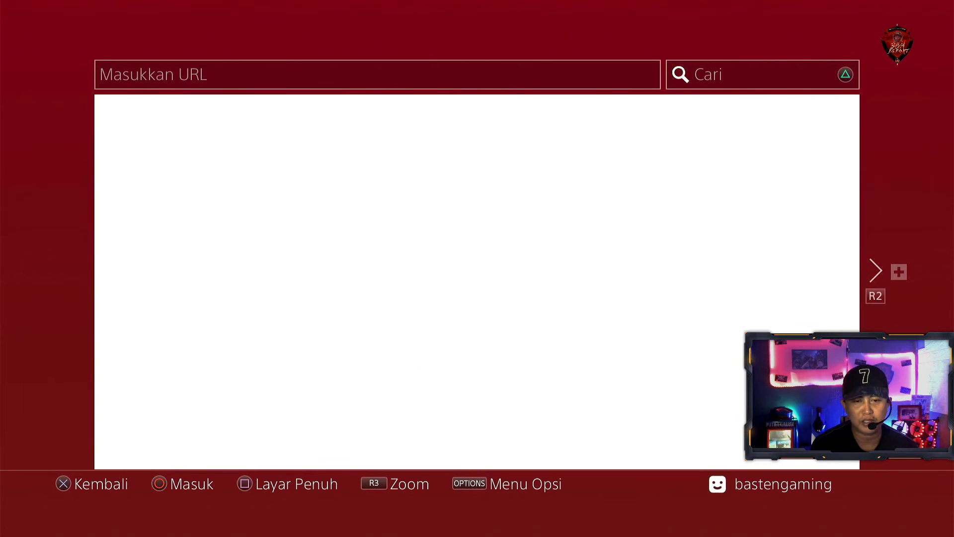
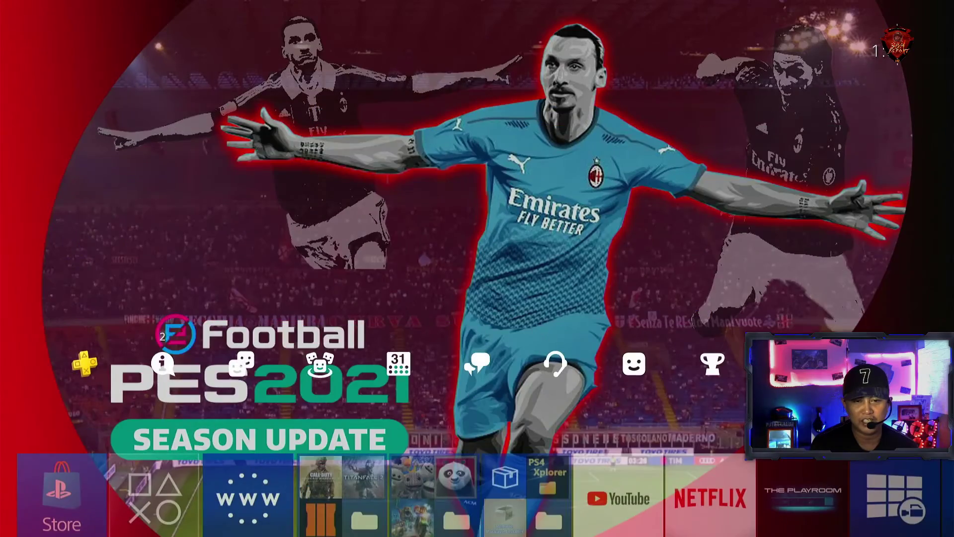
Step: Open the PS4's settings (Pengaturan) and enter the network settings (Jaringan)
key("Return")
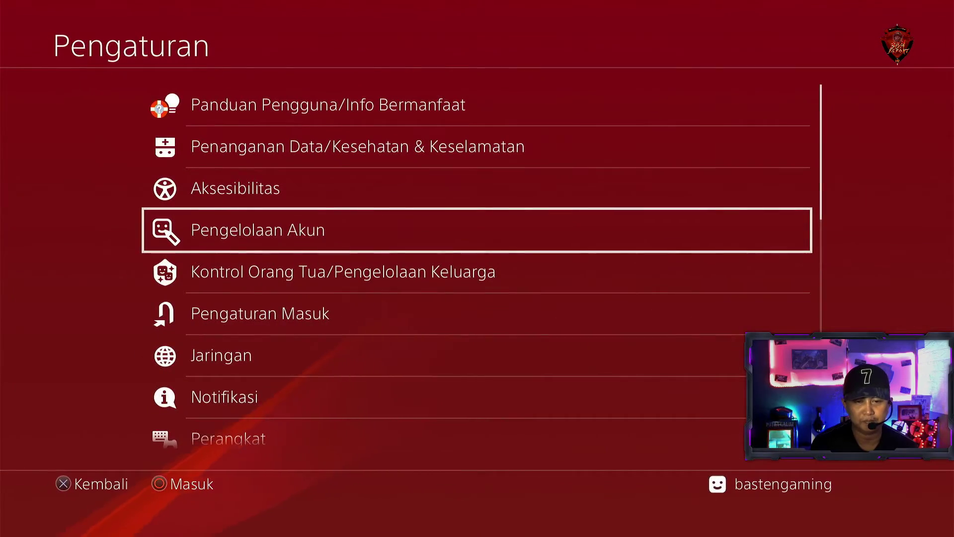
key("Down")
key("Down")
key("Down")
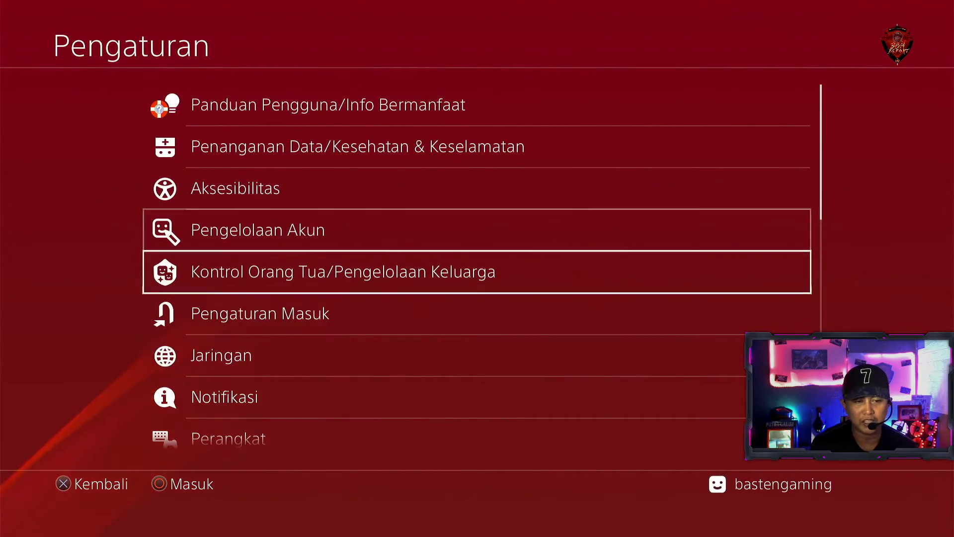
key("Return")
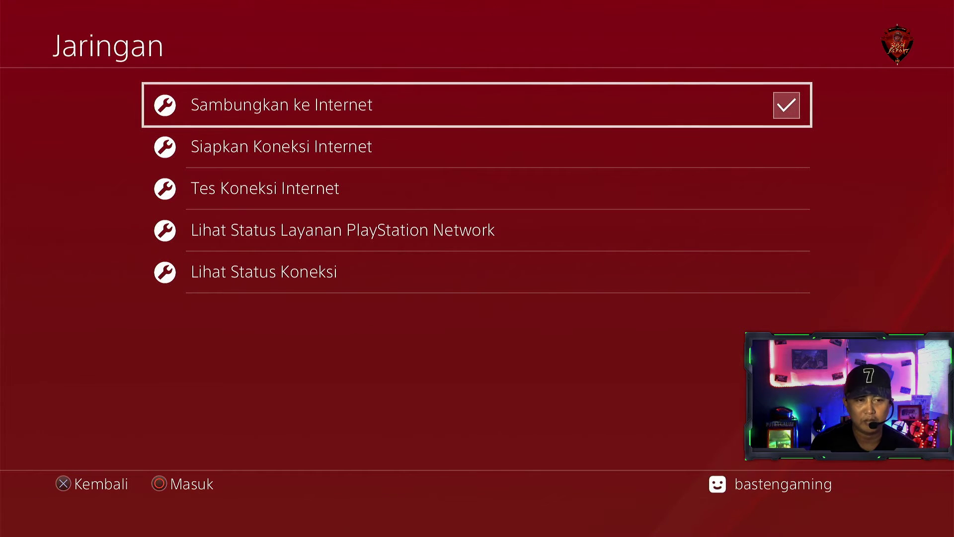
key("Down")
key("Return")
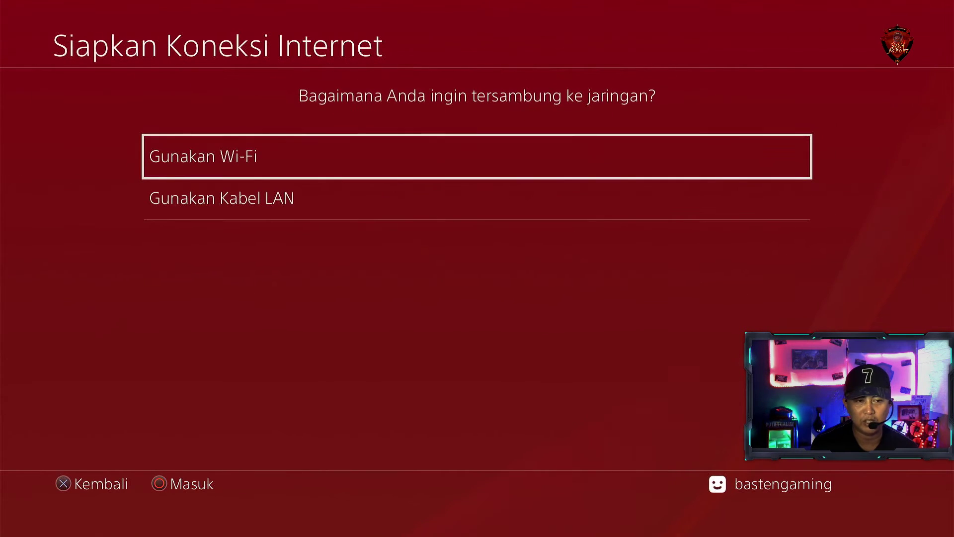
key("Down")
key("Return")
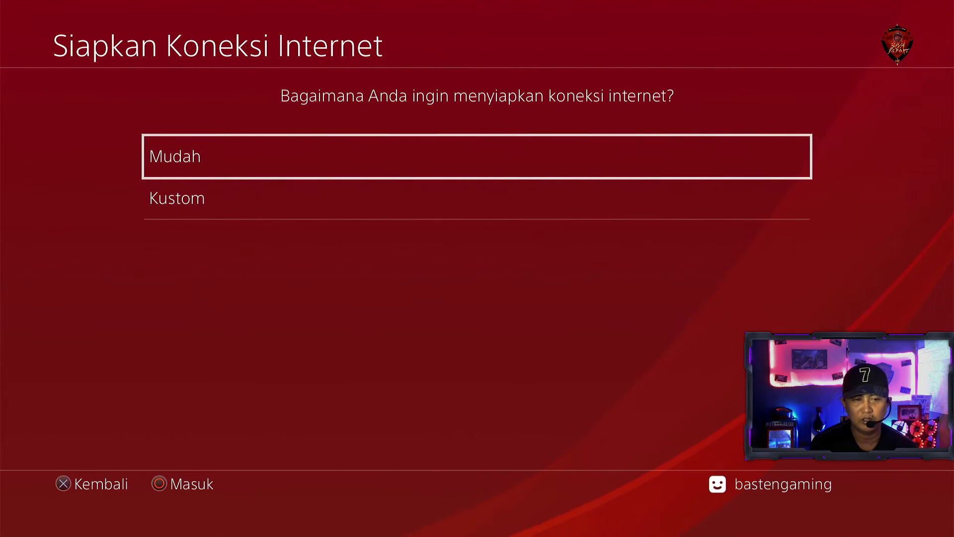
key("Escape")
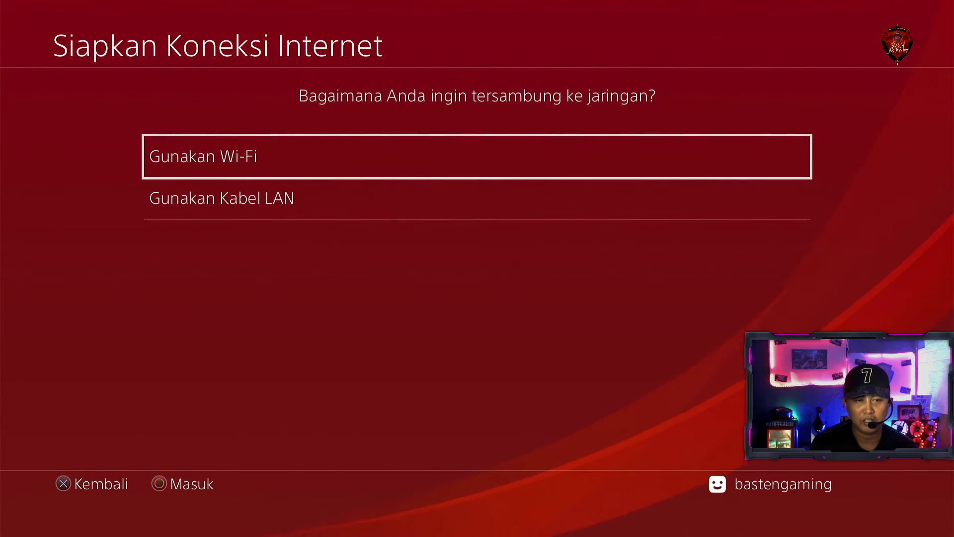
key("Escape")
Step: View the connection status (Lihat Status Koneksi) to check the console's IP address, and return to the main settings list
key("Down")
key("Down")
key("Down")
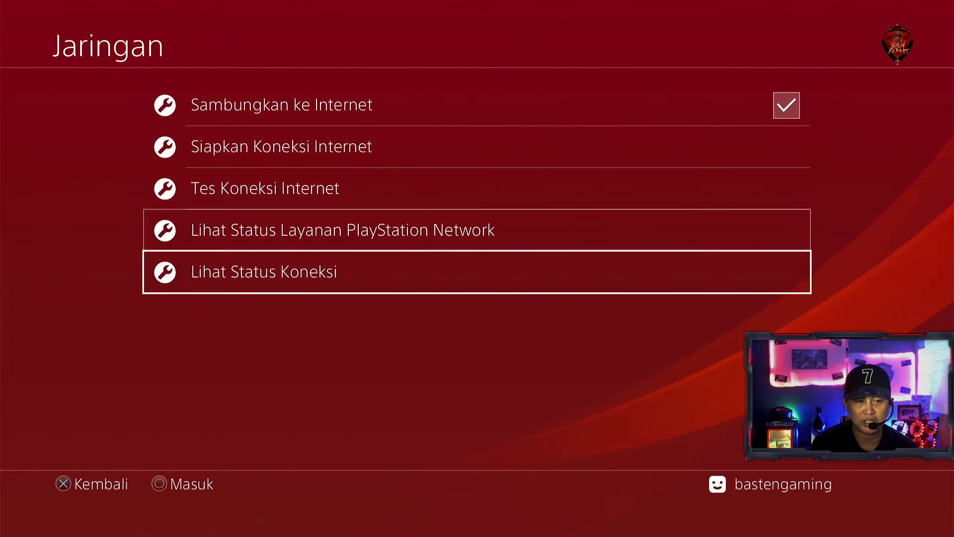
key("Return")
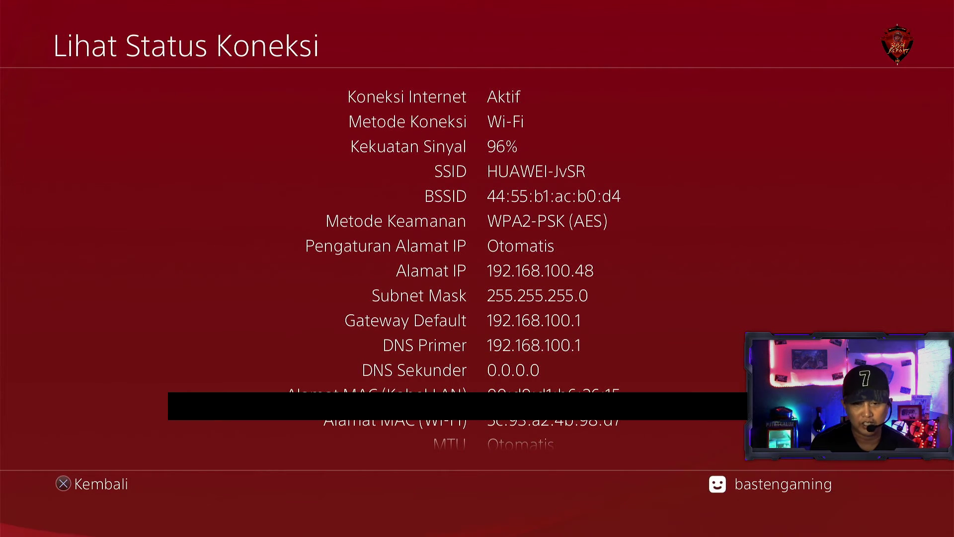
key("Escape")
key("Escape")
Step: Open the Remote Play connection settings (Pengaturan Koneksi Remote Play) from the PS4's settings list
key("Down")
key("Down")
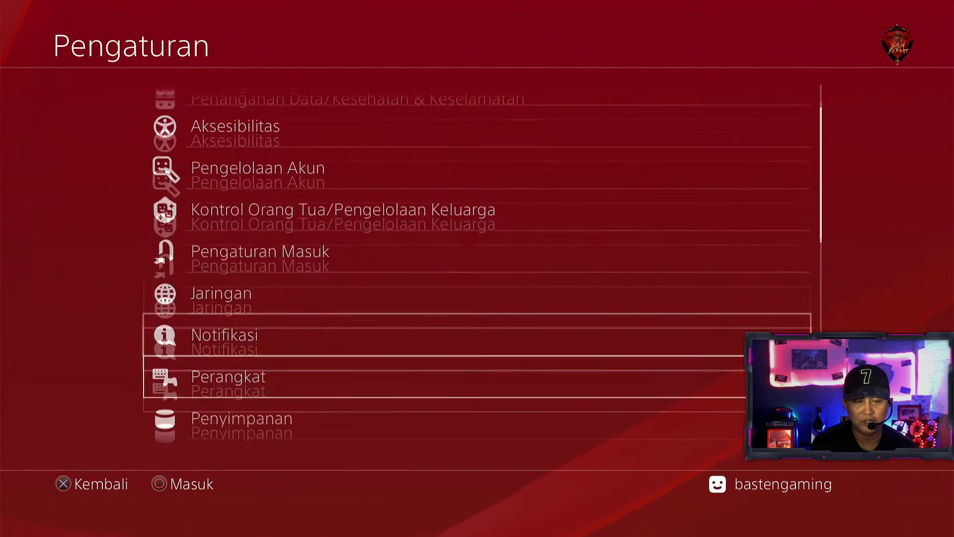
key("Down")
key("Down")
key("Down")
key("Down")
key("Down")
key("Down")
key("Down")
key("Down")
key("Down")
key("Down")
key("Down")
key("Down")
key("Down")
key("Down")
key("Up")
key("Up")
key("Up")
key("Up")
key("Up")
key("Up")
key("Up")
key("Up")
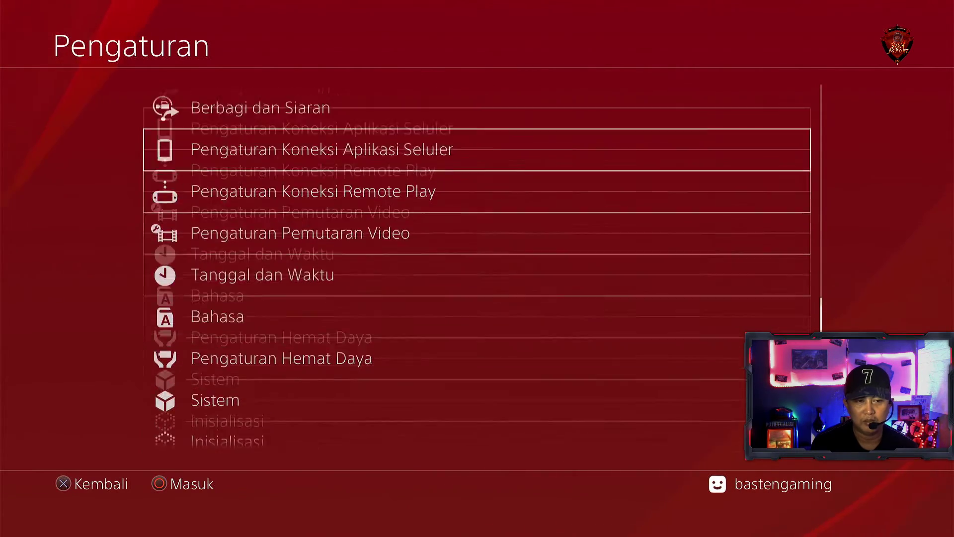
key("Down")
key("Return")
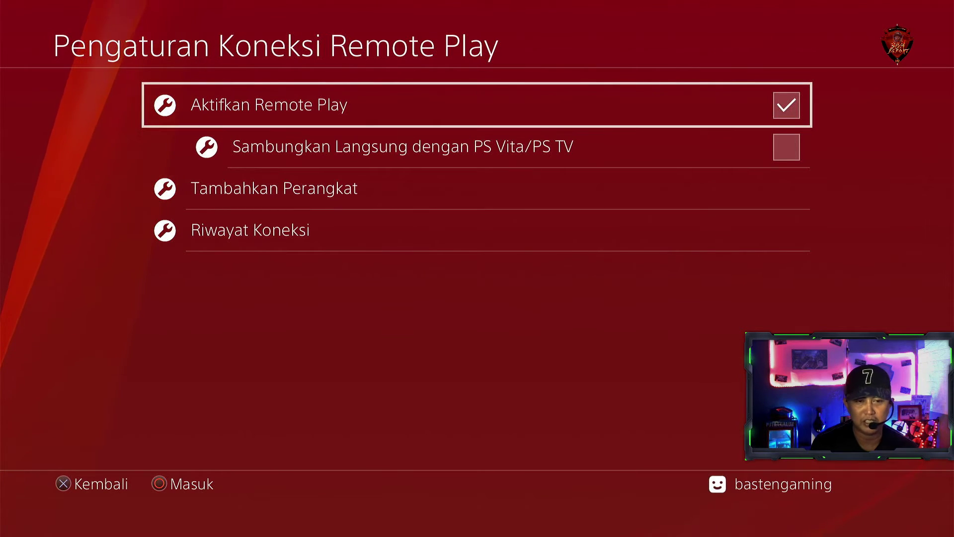
Step: Choose to add a device (Tambahkan Perangkat) for Remote Play to obtain the registration PIN
key("Down")
key("Down")
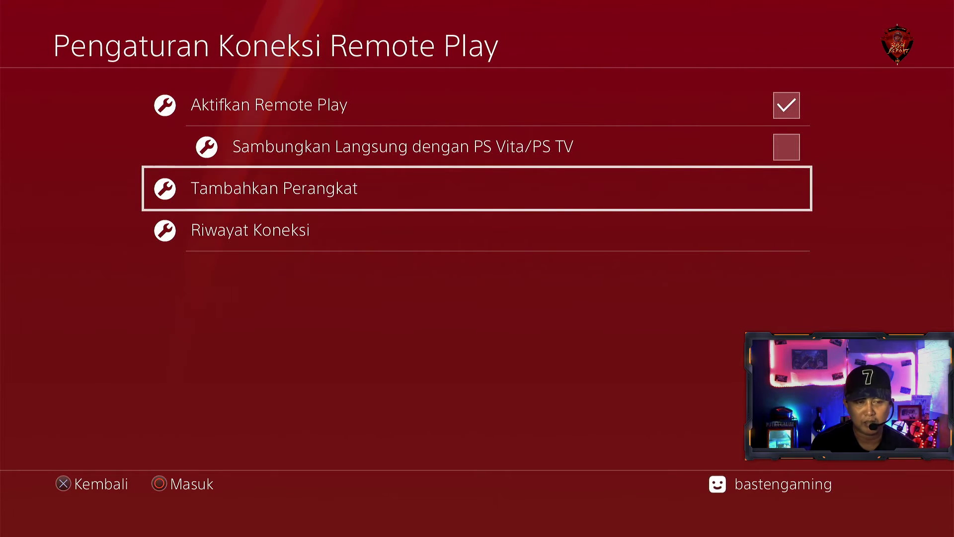
key("Return")
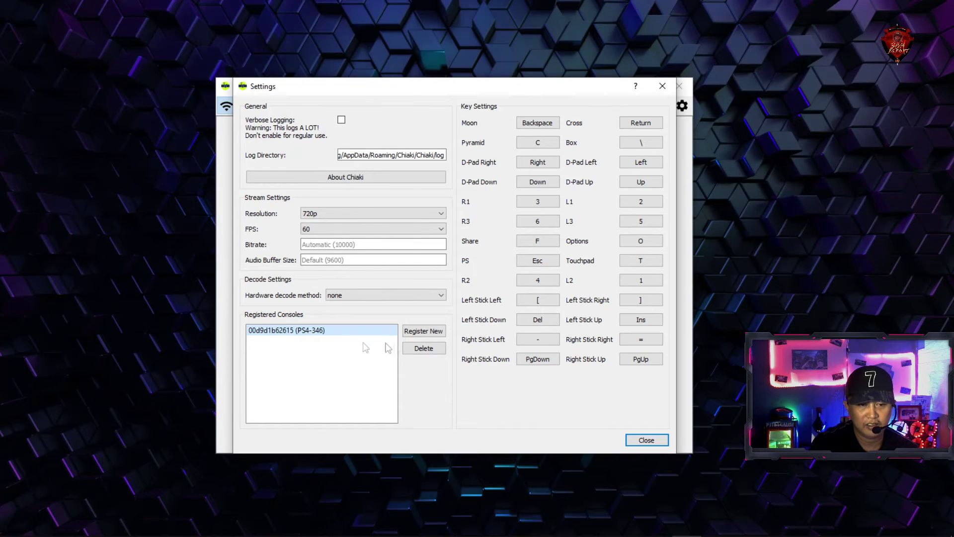
Step: Delete PS4-346 from Chiaki's registered consoles and confirm the deletion
left_click(424, 348)
left_click(520, 289)
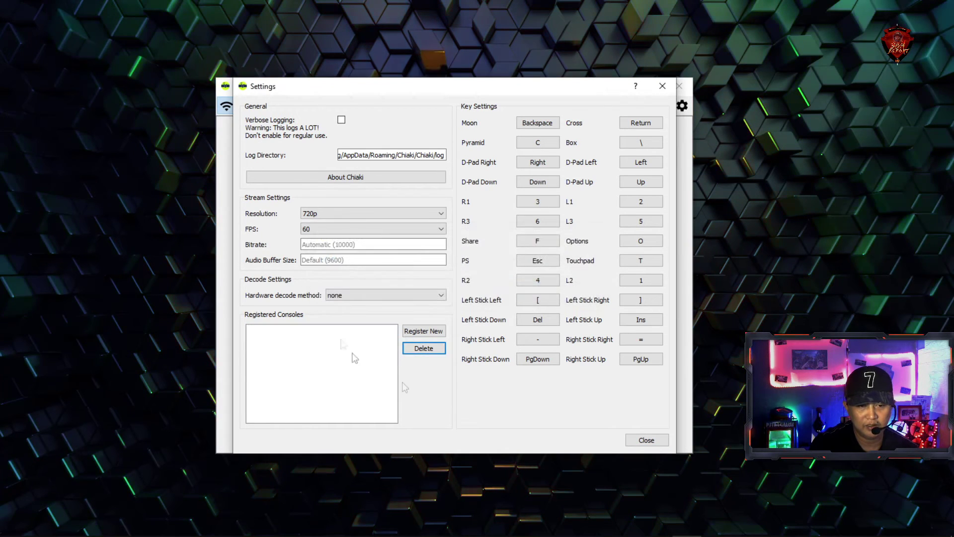
Step: Start a new console registration in Chiaki with the host set to 192.168.100.48
left_click(420, 331)
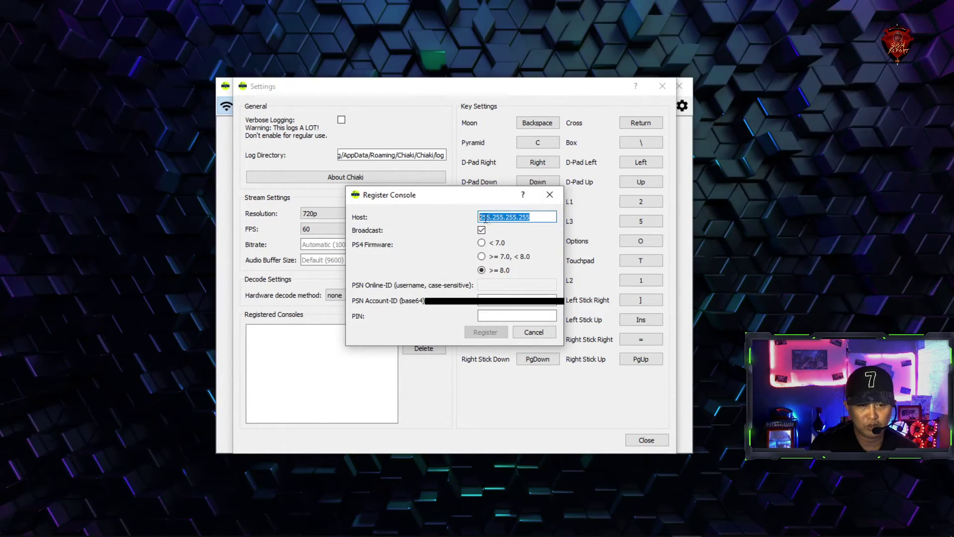
type("192.168.100.48")
key("ctrl+a")
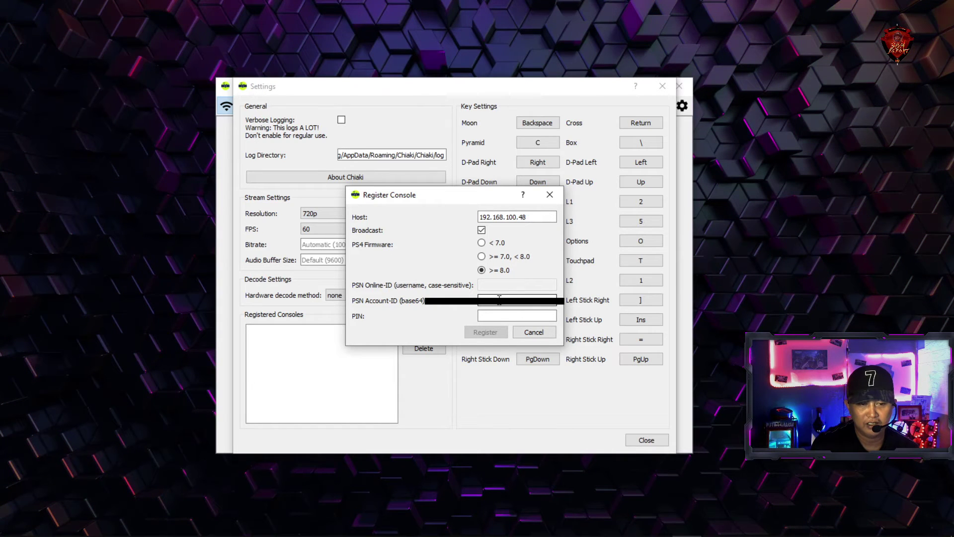
Step: Fill in the PSN Account-ID and the Remote Play PIN, register the console, and acknowledge the result
left_click(501, 315)
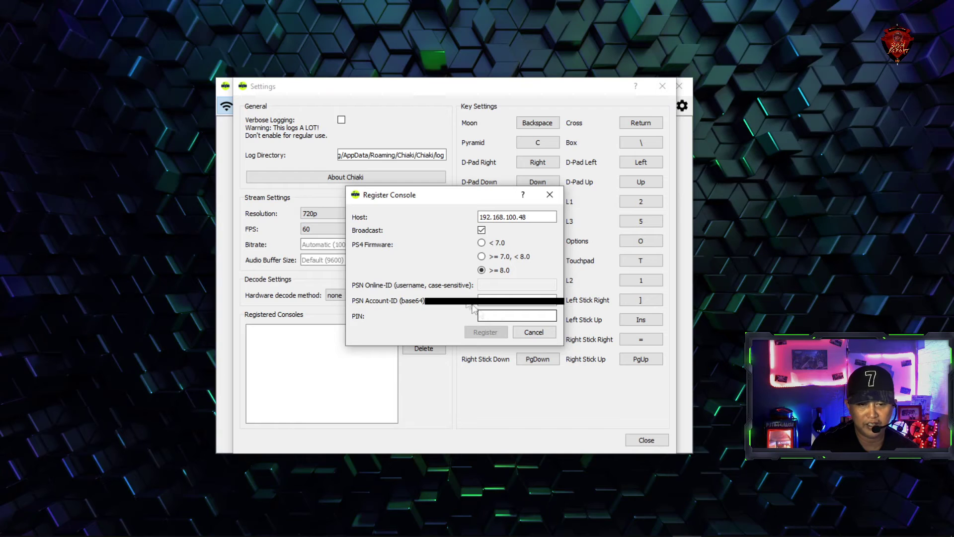
key("ctrl+v")
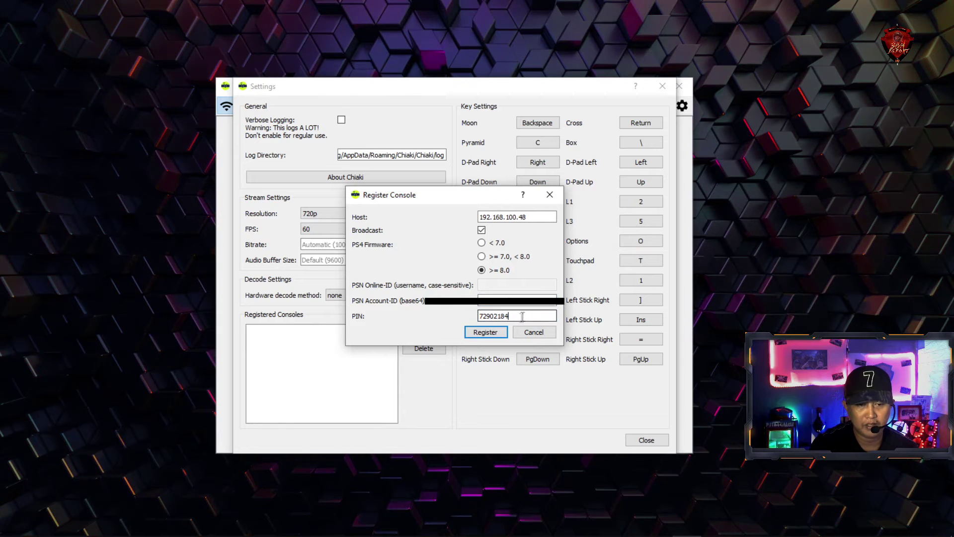
left_click(485, 333)
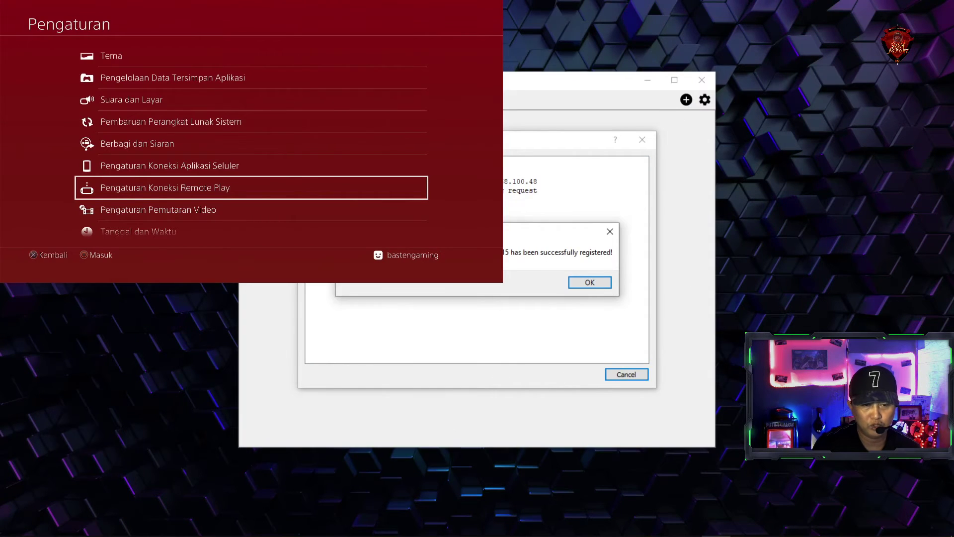
left_click(589, 282)
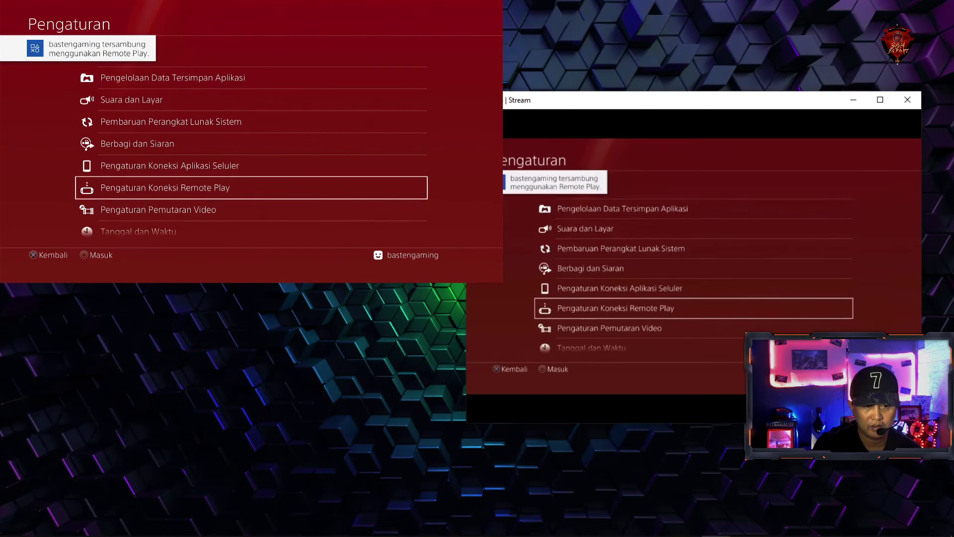
Step: Reposition the Chiaki stream window and browse the streamed PS4 settings list down to Bahasa
left_click_drag(603, 98, 602, 63)
left_click_drag(644, 47, 646, 46)
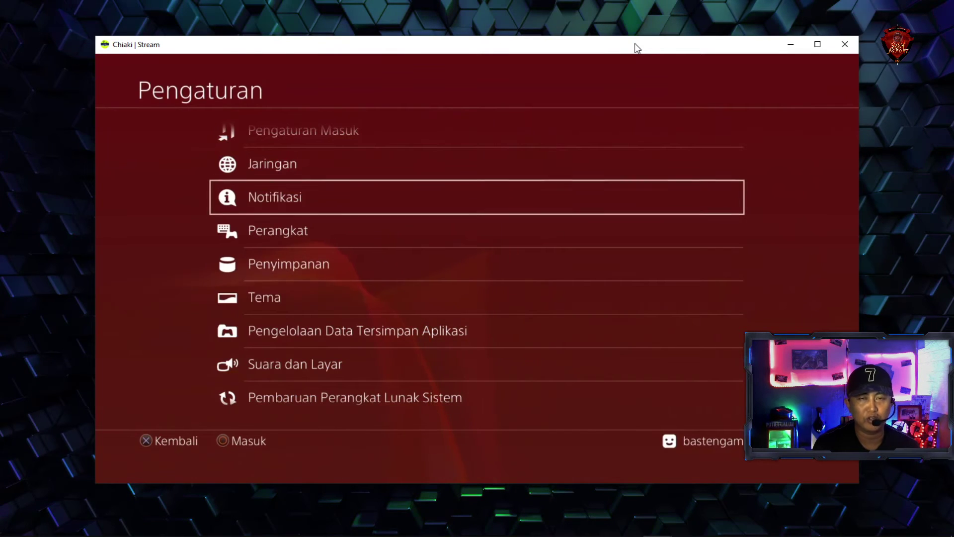
key("Down")
key("Down")
key("Down")
key("Down")
key("Down")
key("Down")
key("Down")
key("Down")
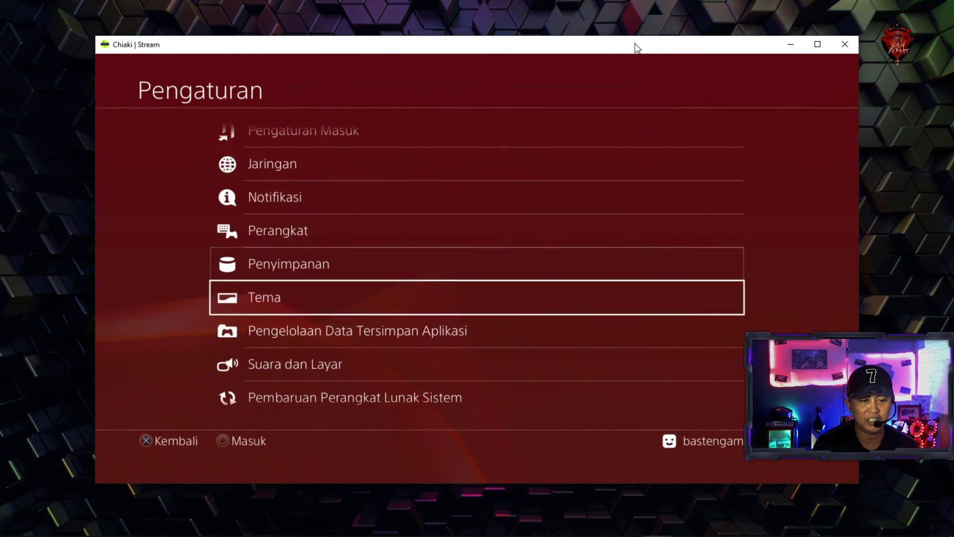
key("Down")
key("Down")
key("Down")
key("Down")
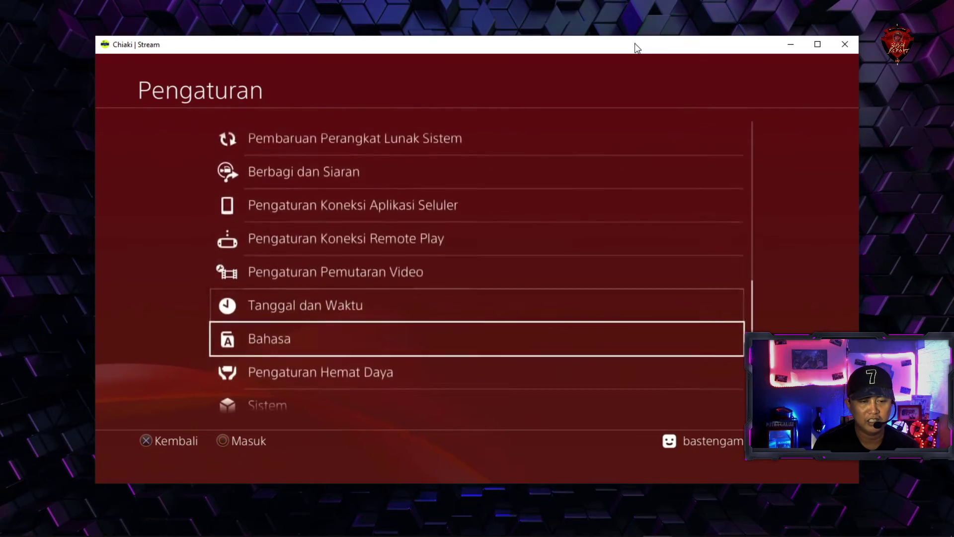
Step: Browse the streamed PS4 settings list in both directions, ending on the Panduan Pengguna/Info Bermanfaat entry
key("Up")
key("Up")
key("Up")
key("Up")
key("Up")
key("Up")
key("Up")
key("Up")
key("Up")
key("Up")
key("Up")
key("Up")
key("Up")
key("Up")
key("Up")
key("Up")
key("Up")
key("Up")
key("Up")
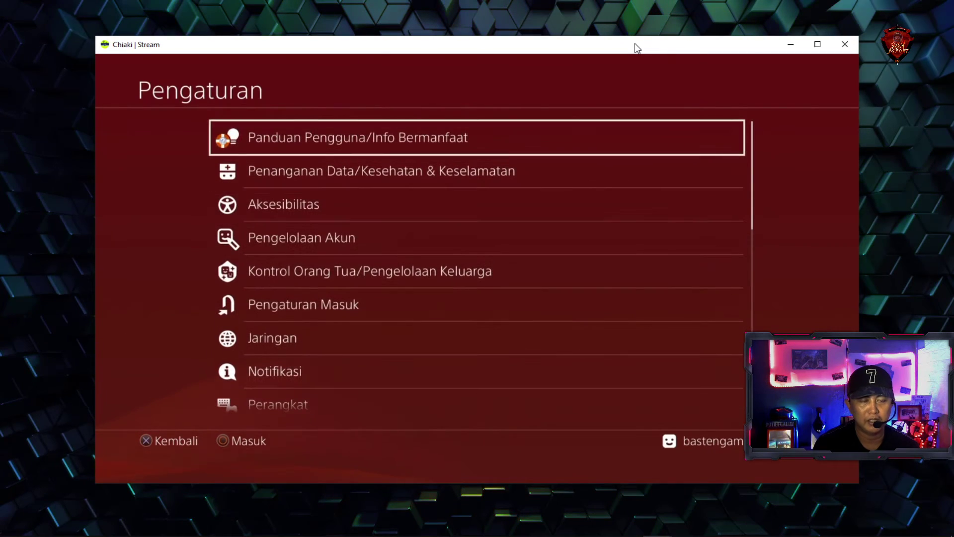
key("Down")
key("Down")
key("Down")
key("Down")
key("Down")
key("Down")
key("Down")
key("Down")
key("Down")
key("Down")
key("Down")
key("Down")
key("Down")
key("Down")
key("Down")
key("Down")
key("Down")
key("Down")
key("Down")
key("Down")
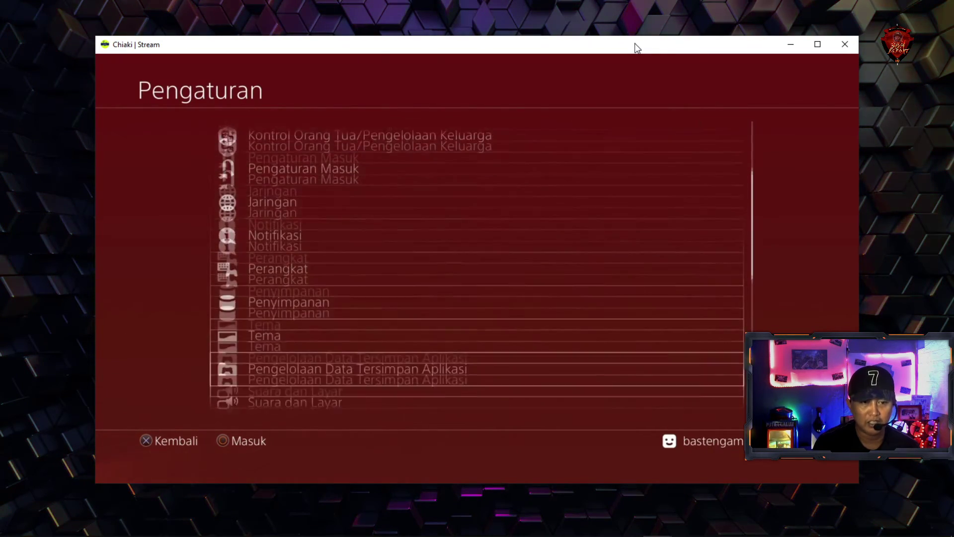
key("Up")
key("Up")
key("Up")
key("Up")
key("Up")
key("Up")
key("Up")
key("Up")
key("Up")
key("Up")
key("Up")
key("Up")
key("Up")
key("Up")
key("Up")
key("Up")
key("Up")
key("Up")
key("Up")
key("Up")
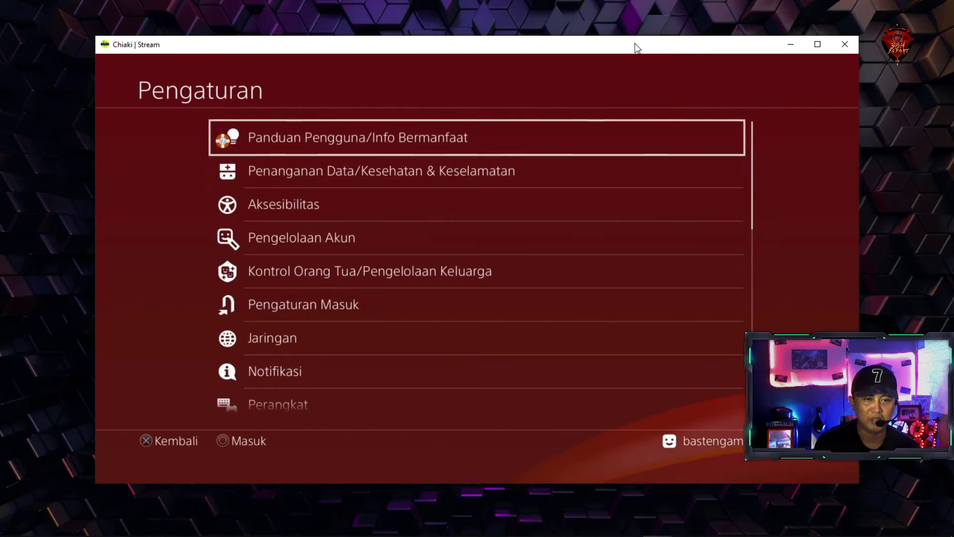
Step: Leave the PS4 settings and browse the streamed home screen's app row in both directions
key("Escape")
key("Right")
key("Right")
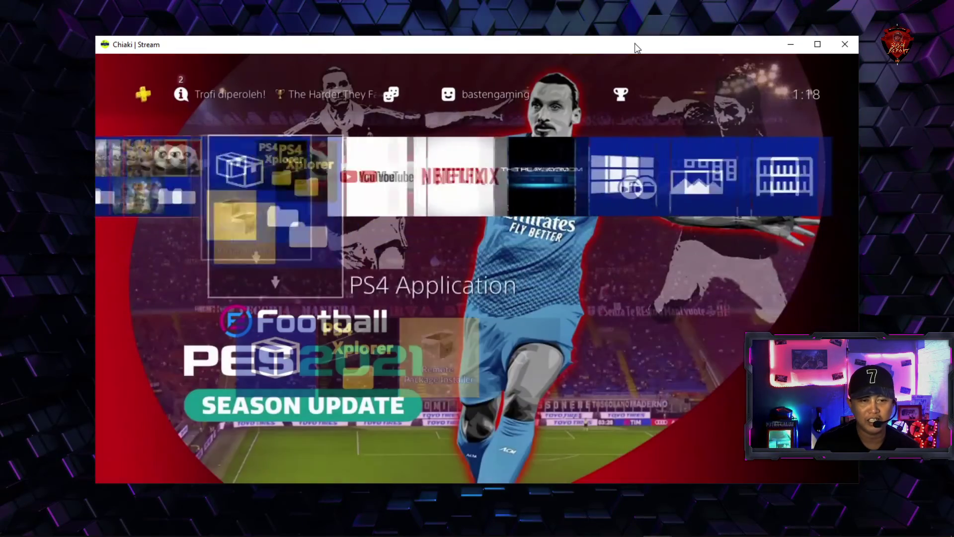
key("Right")
key("Right")
key("Right")
key("Right")
key("Right")
key("Right")
key("Left")
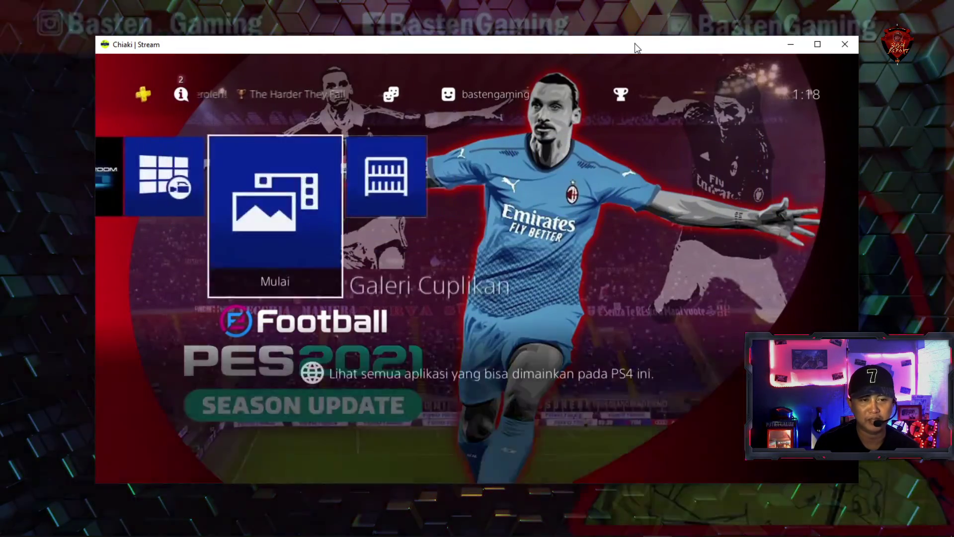
key("Left")
key("Left")
key("Left")
key("Left")
key("Left")
key("Left")
key("Left")
key("Left")
key("Left")
key("Left")
key("Right")
key("Right")
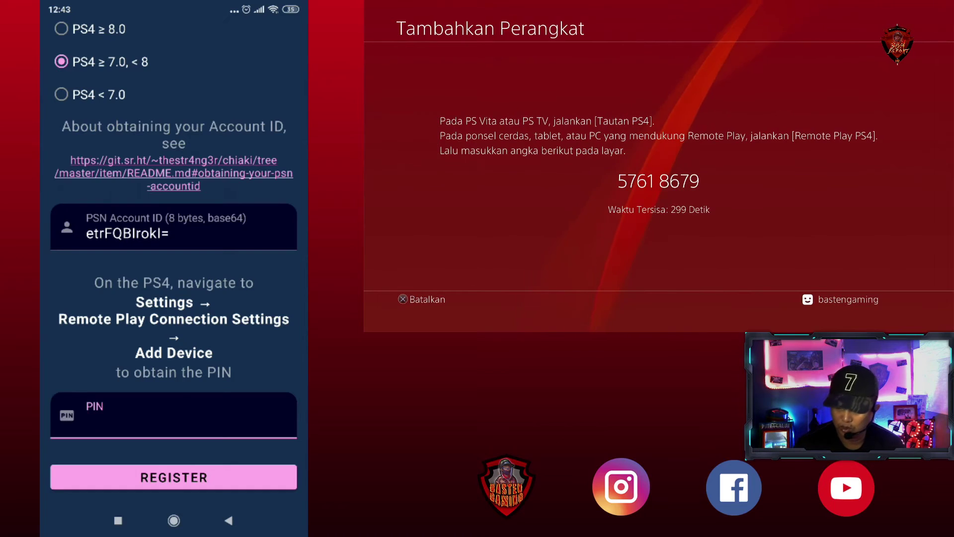
Step: Enter the Remote Play PIN shown on the PS4 in the phone's Chiaki registration form and register the console
left_click(173, 418)
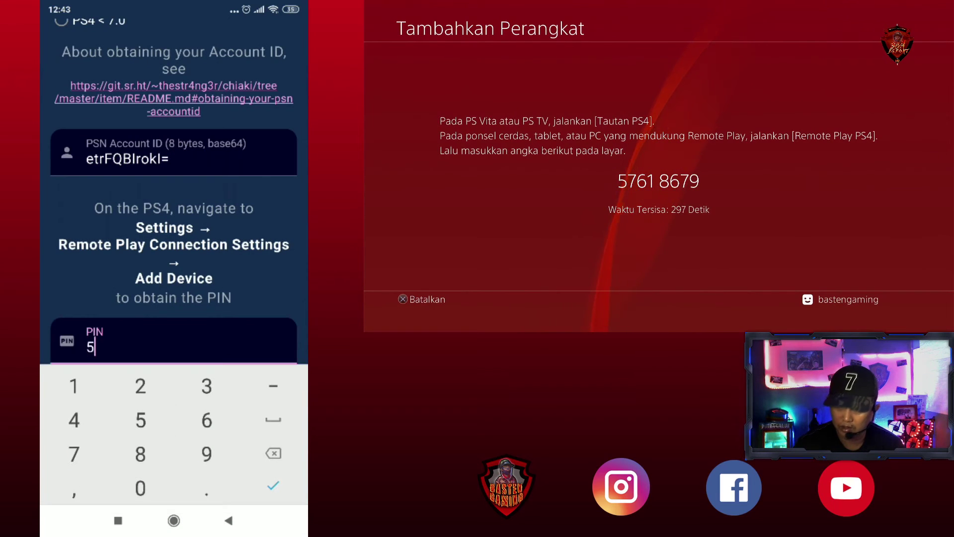
type("57618679")
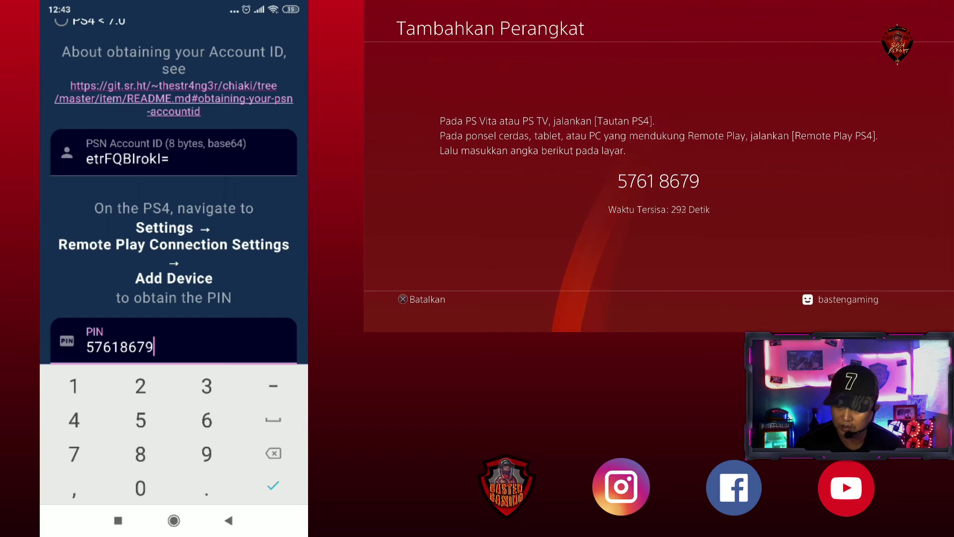
left_click(229, 521)
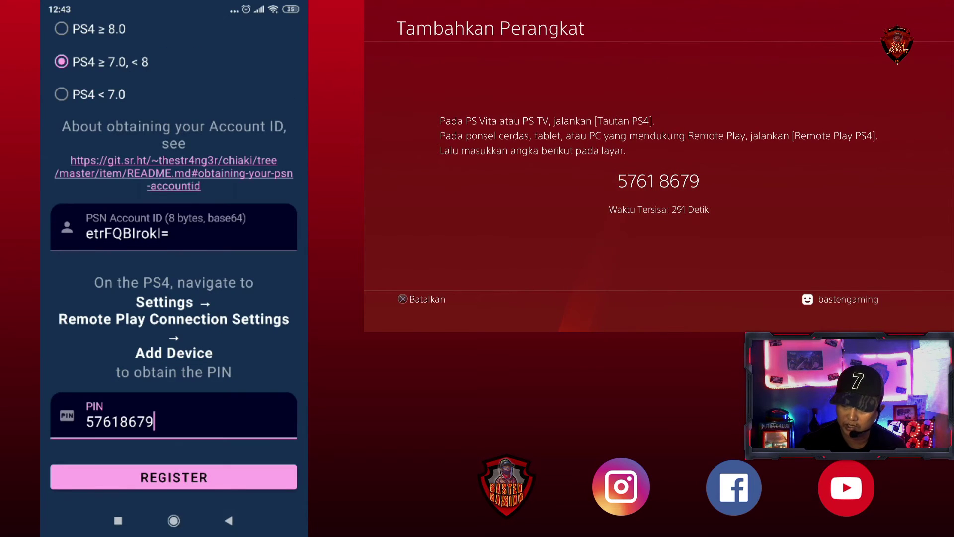
left_click(173, 477)
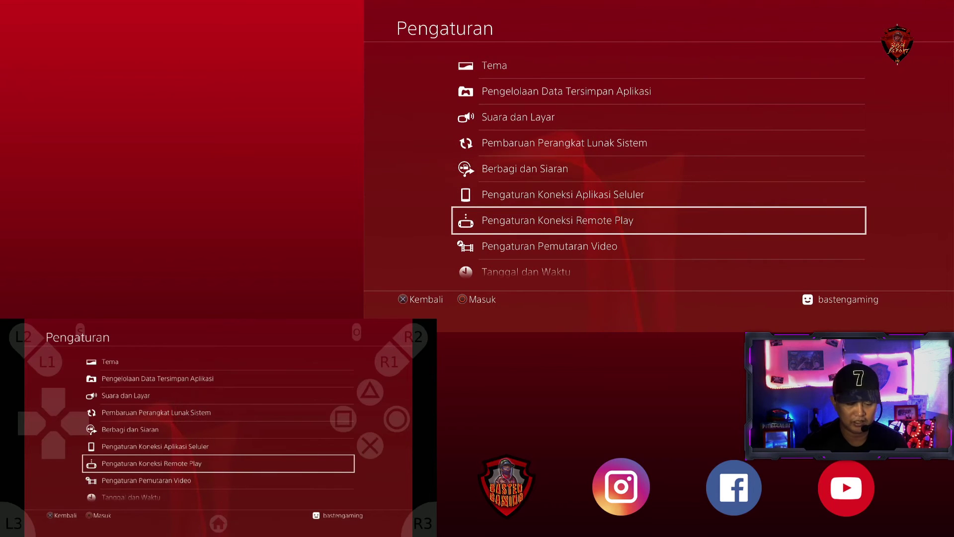
Step: Browse the PS4 settings list through the phone's Chiaki stream, from Pengaturan Koneksi Remote Play up through the account-related entries
key("Up")
key("Up")
key("Up")
key("Up")
key("Up")
key("Up")
key("Up")
key("Up")
key("Up")
key("Up")
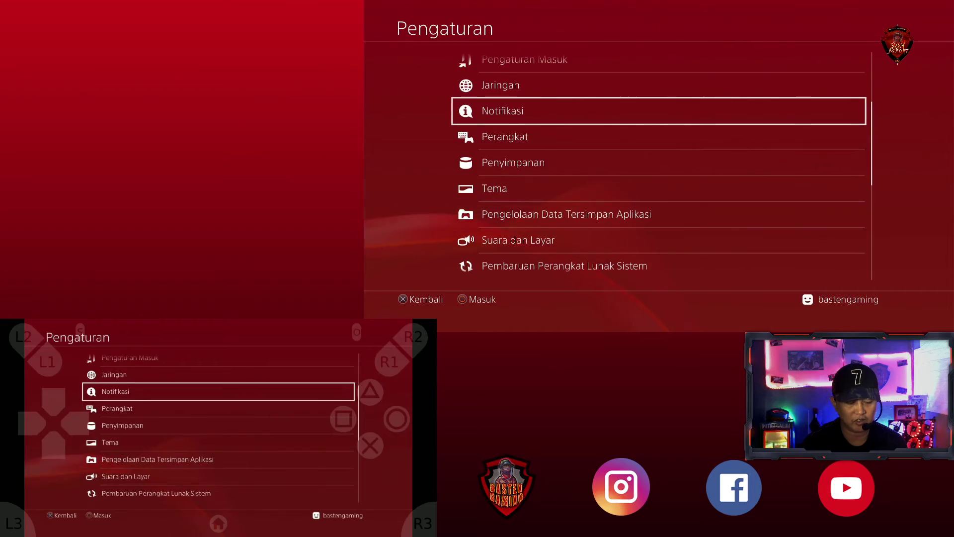
key("Up")
key("Up")
key("Up")
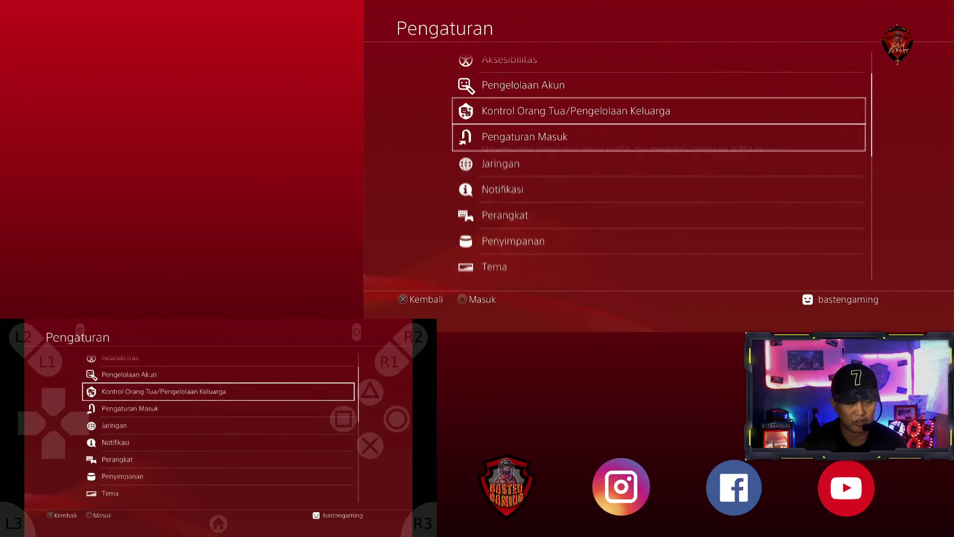
key("Down")
key("Down")
key("Down")
key("Down")
Step: Exit the PS4 settings in the phone stream and browse the home row, ending on Browser Internet
key("Escape")
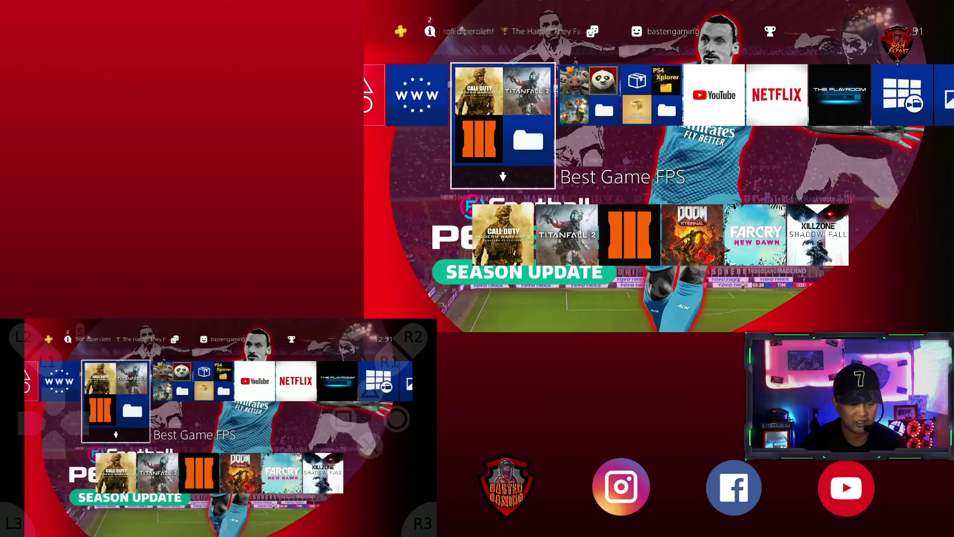
key("Right")
key("Right")
key("Right")
key("Right")
key("Right")
key("Right")
key("Right")
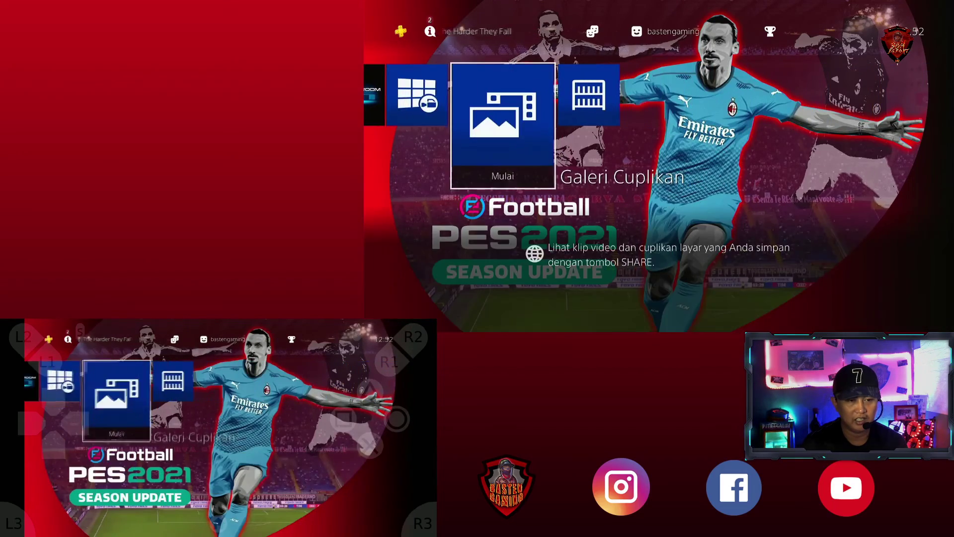
key("Left")
key("Left")
key("Left")
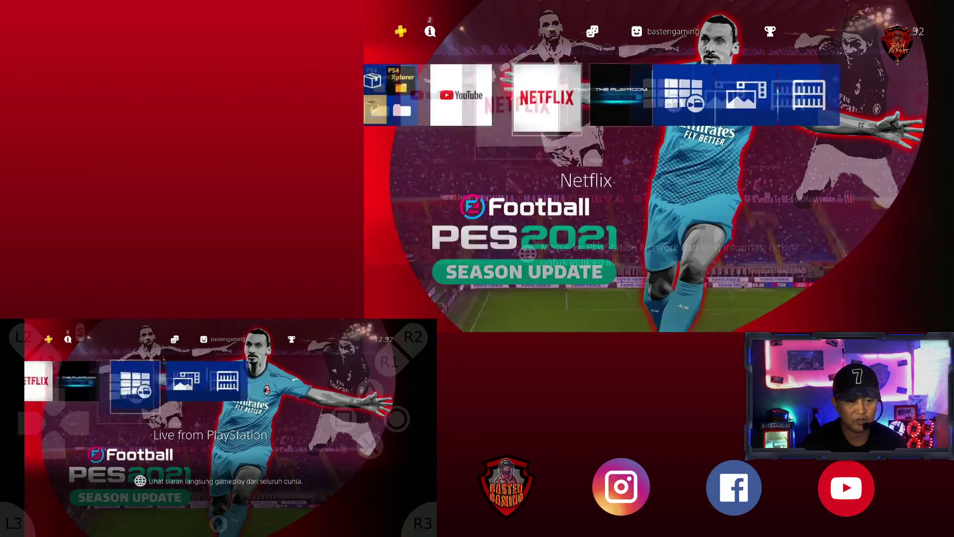
key("Left")
key("Left")
key("Left")
key("Left")
key("Left")
key("Left")
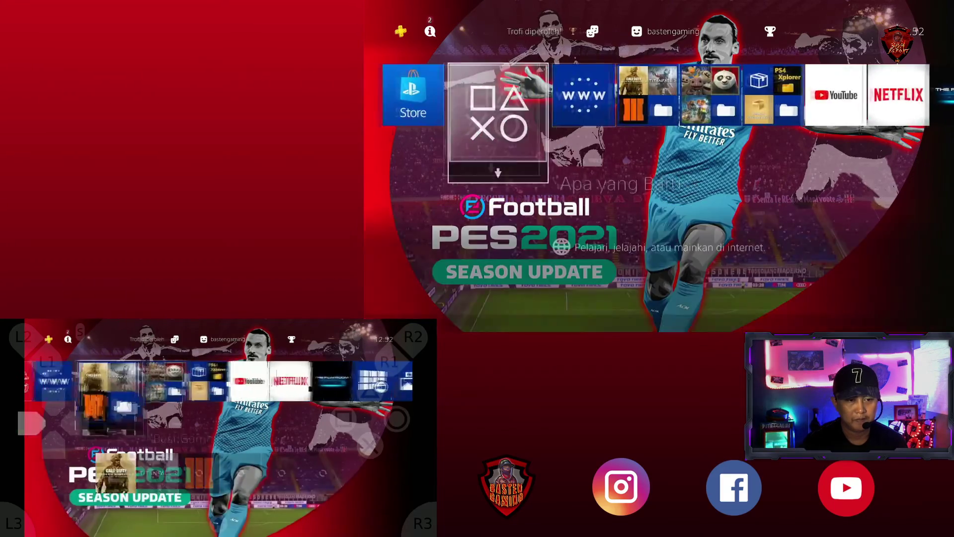
key("Left")
key("Right")
key("Right")
key("Right")
key("Right")
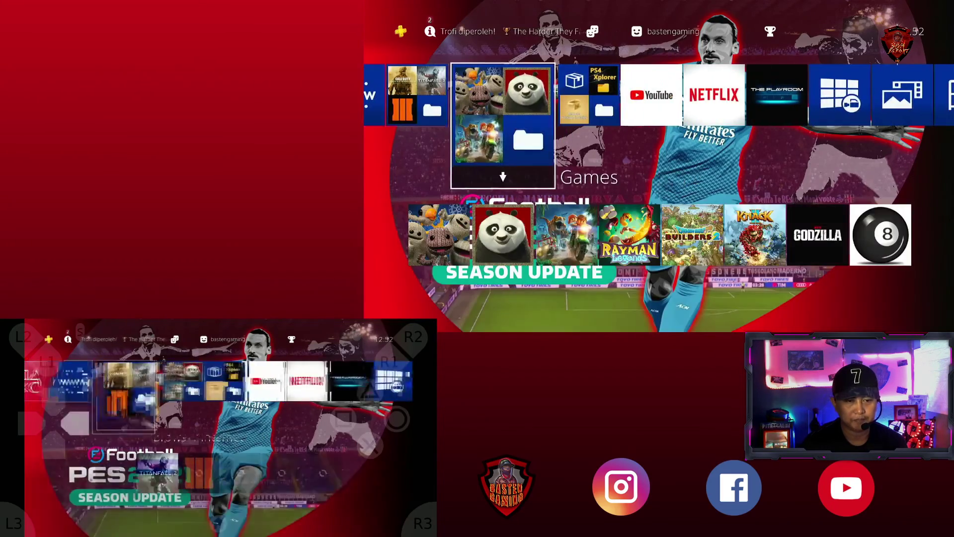
key("Left")
key("Left")
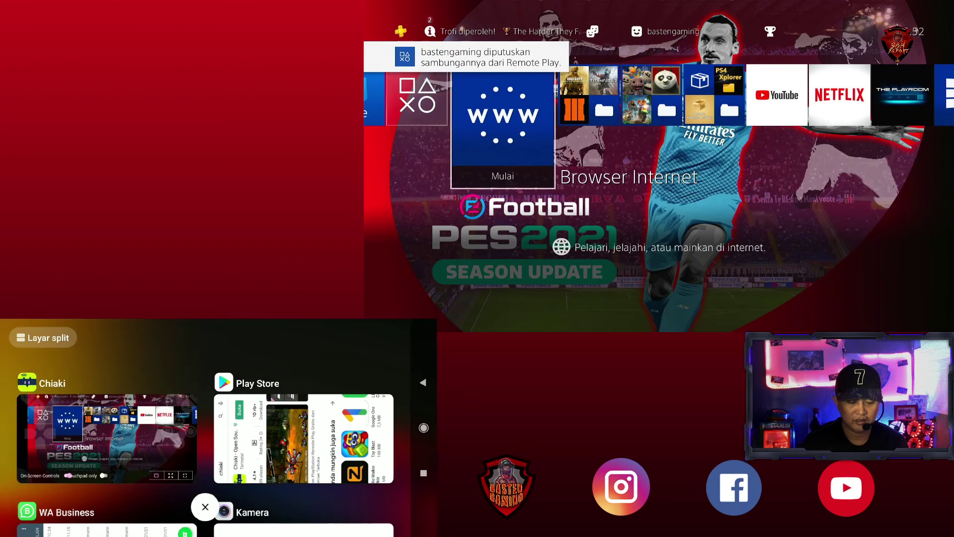
Step: Switch from Chiaki to the phone's Bluetooth settings and turn Bluetooth on
scroll(205, 427, "up", 3)
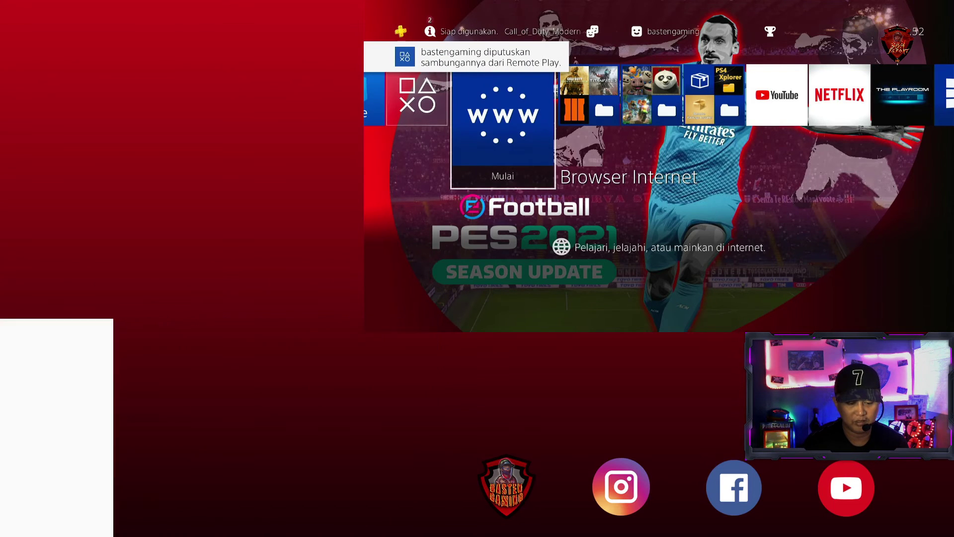
left_click(44, 393)
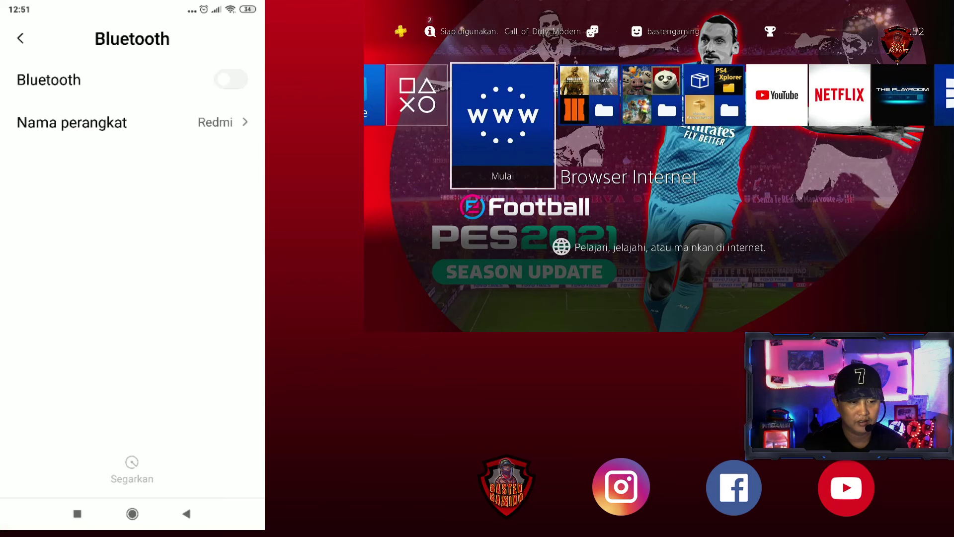
left_click(231, 79)
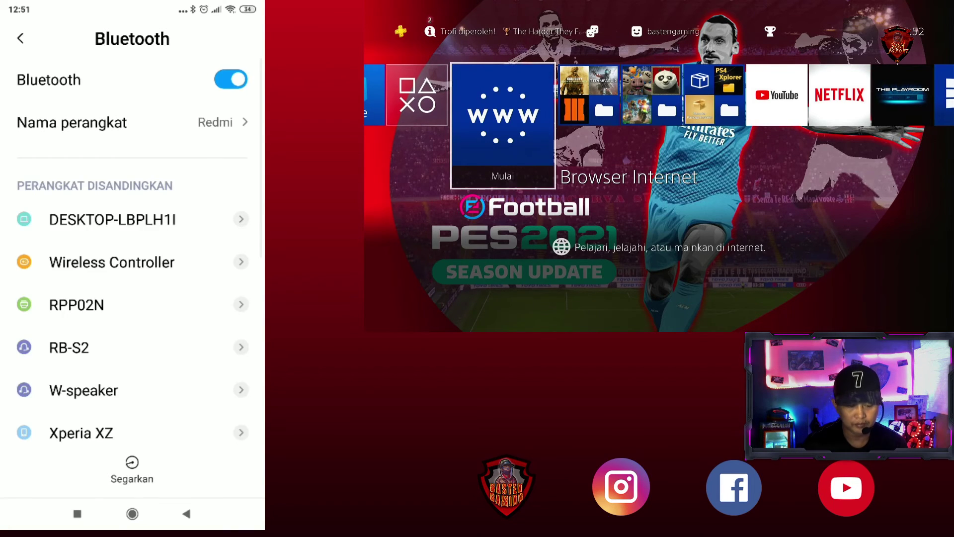
Step: Find the Wireless Controller among the phone's available Bluetooth devices and pair it
scroll(132, 298, "down", 6)
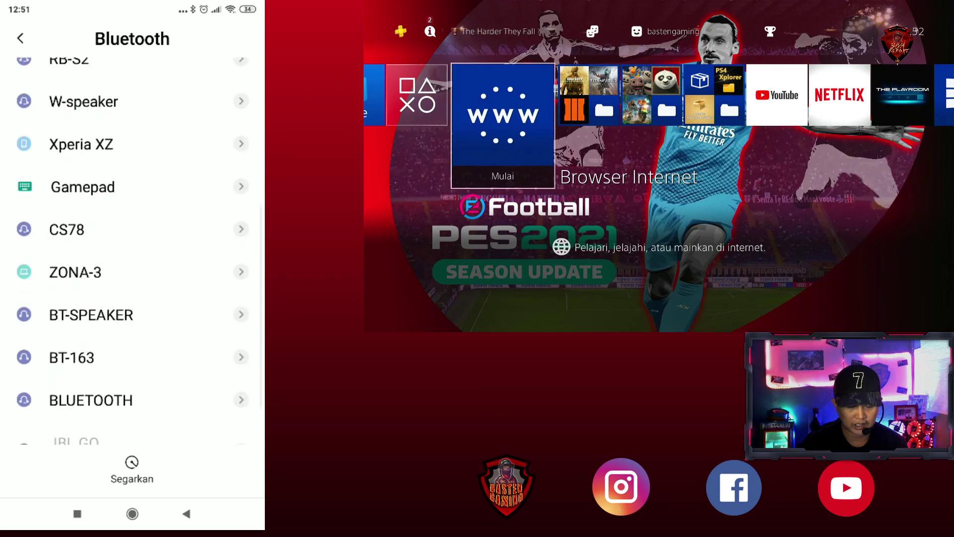
scroll(132, 298, "down", 2)
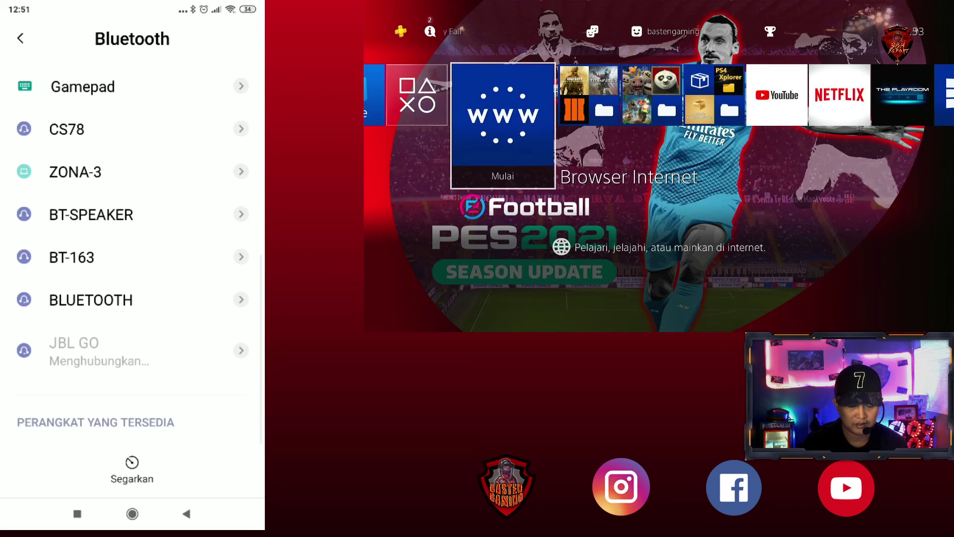
scroll(132, 298, "down", 1)
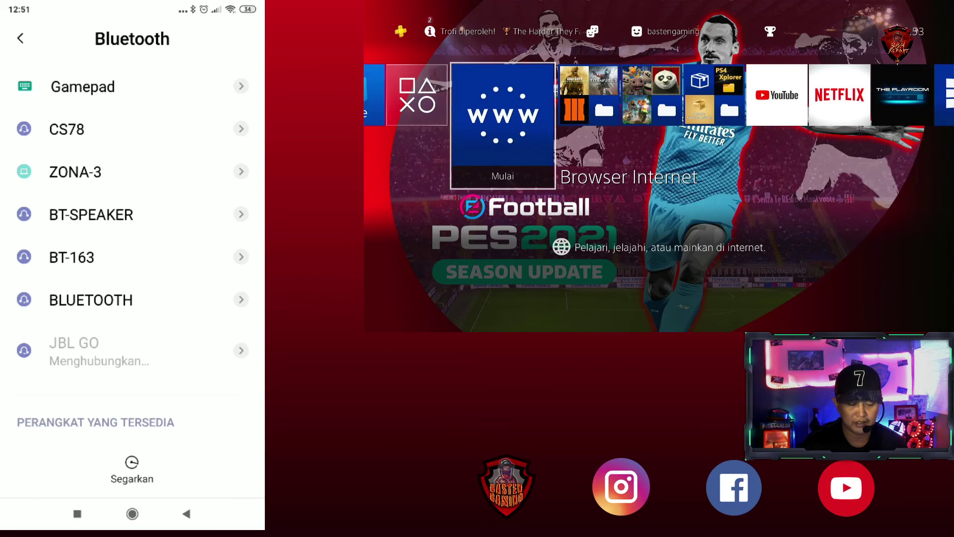
scroll(132, 298, "down", 1)
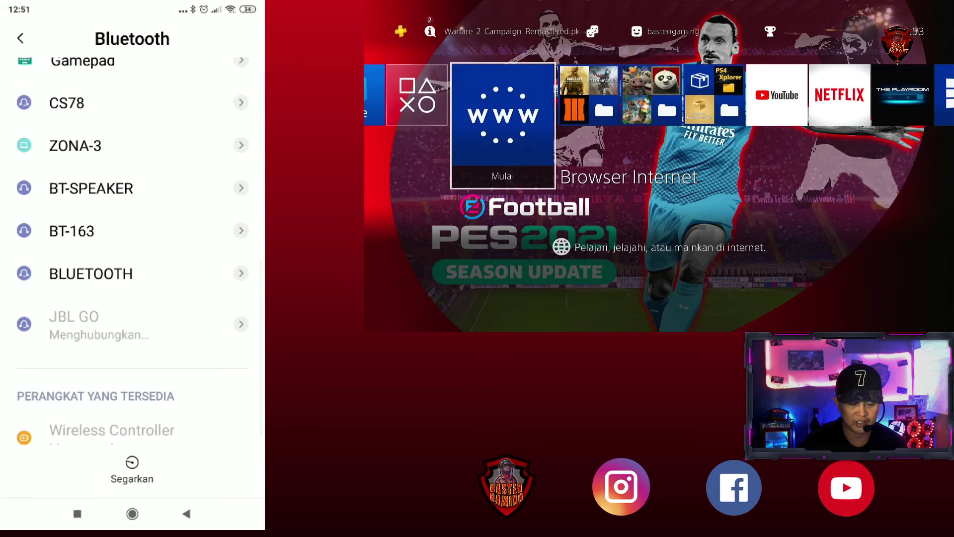
scroll(132, 298, "down", 1)
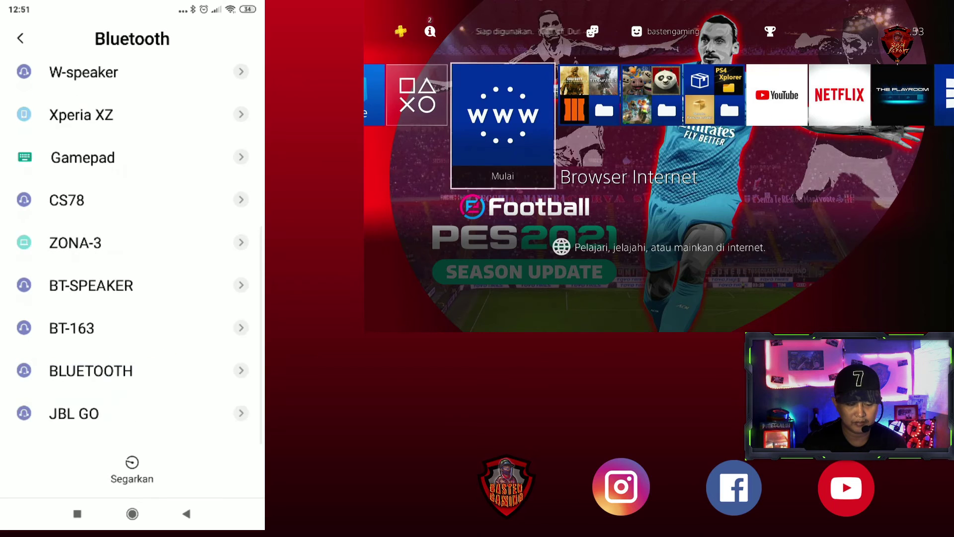
left_click(191, 477)
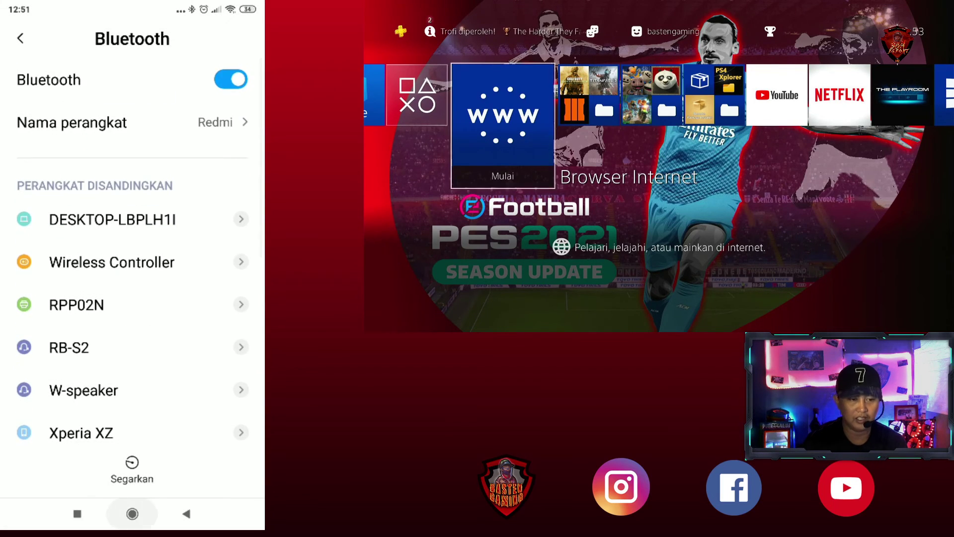
Step: Switch the phone back to the Chiaki stream and browse the PS4 home row with the wireless controller
left_click(77, 514)
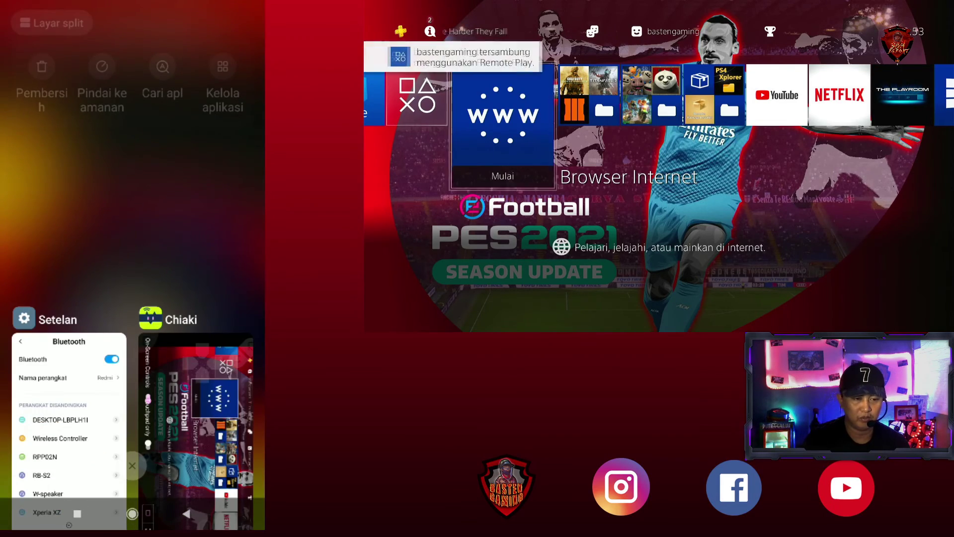
left_click(196, 427)
key("Right")
key("Right")
key("Right")
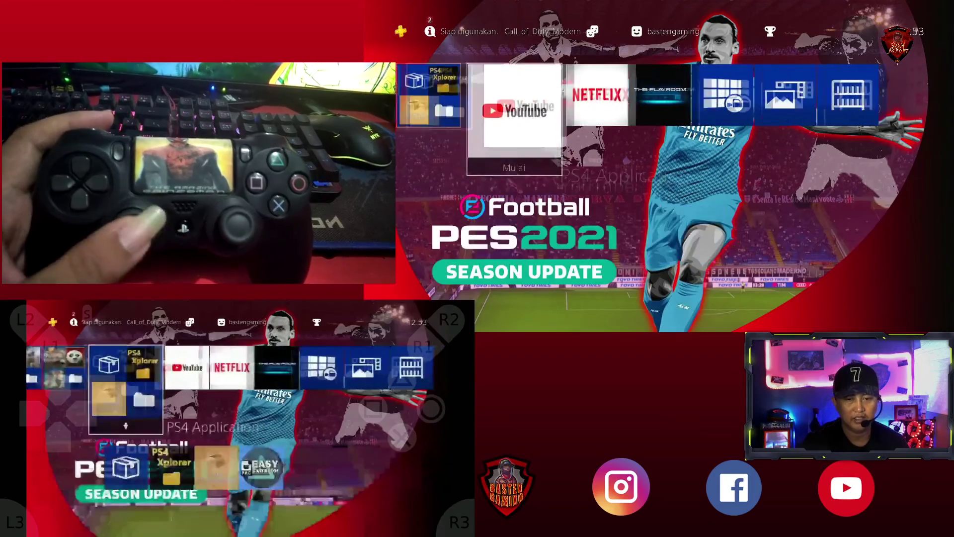
key("Left")
key("Left")
key("Right")
key("Right")
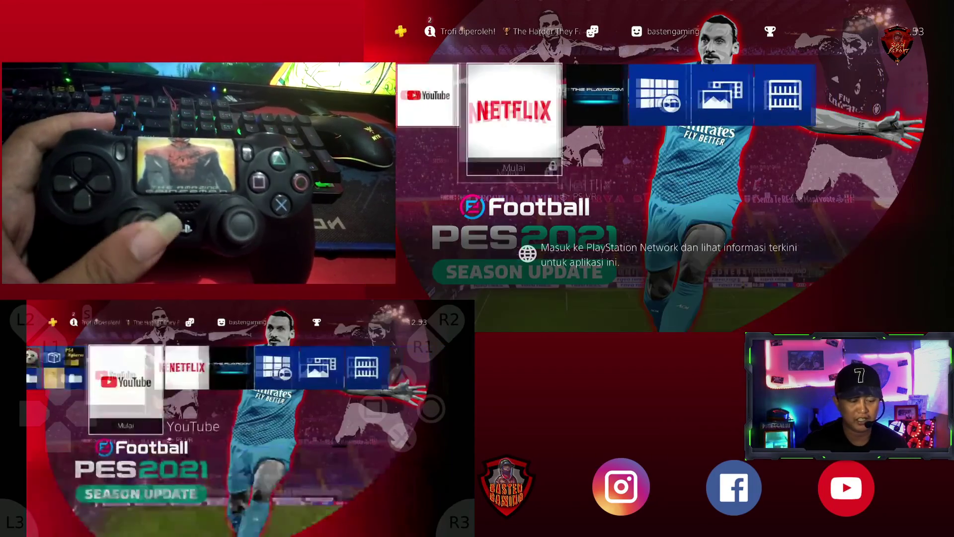
key("Left")
key("Left")
key("Left")
key("Left")
key("Left")
key("Left")
key("Left")
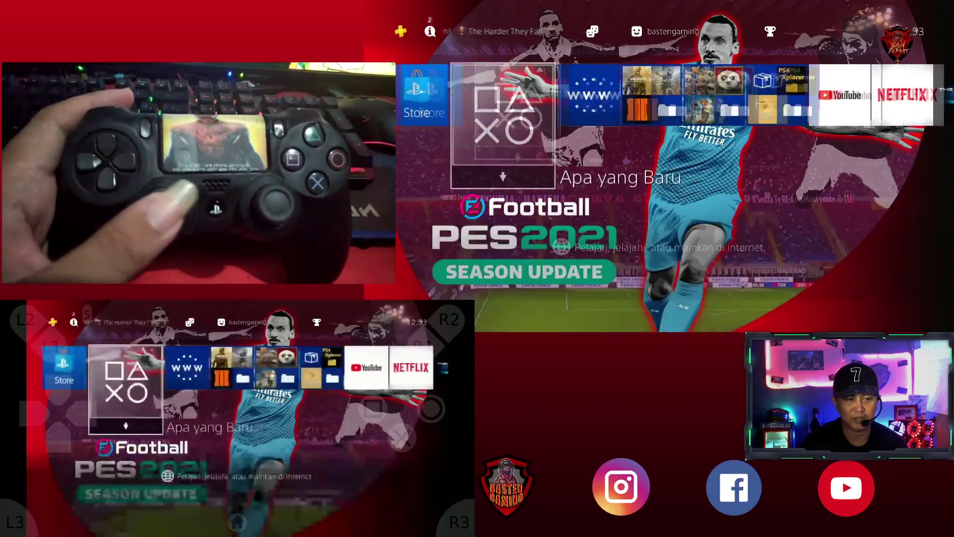
Step: Browse the PS4 home row with the wireless controller as far as Perpustakaan
key("Right")
key("Right")
key("Right")
key("Right")
key("Right")
key("Right")
key("Right")
key("Right")
key("Right")
key("Right")
key("Right")
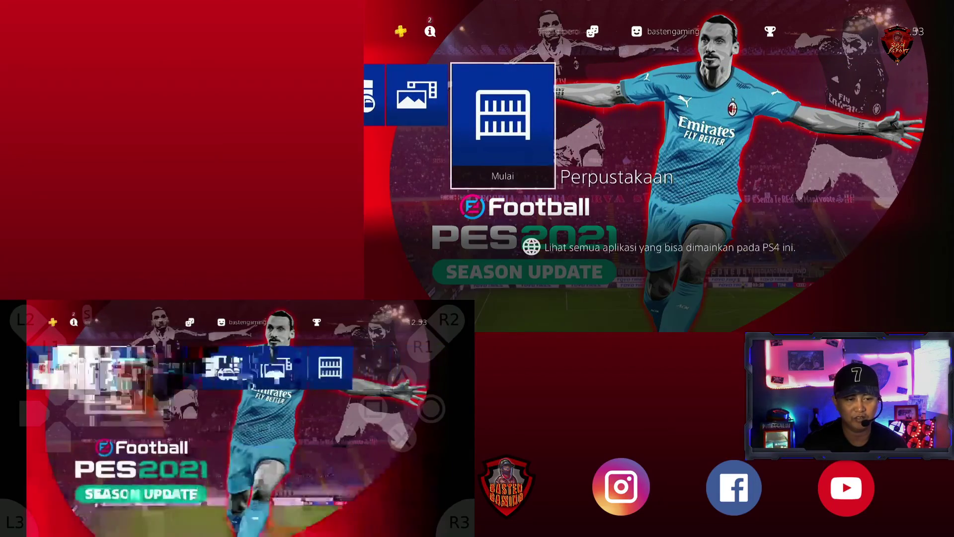
Step: Move the home row selection back to PlayStation Store
key("Left")
key("Left")
key("Left")
key("Left")
key("Left")
key("Left")
key("Left")
key("Left")
key("Left")
key("Left")
key("Left")
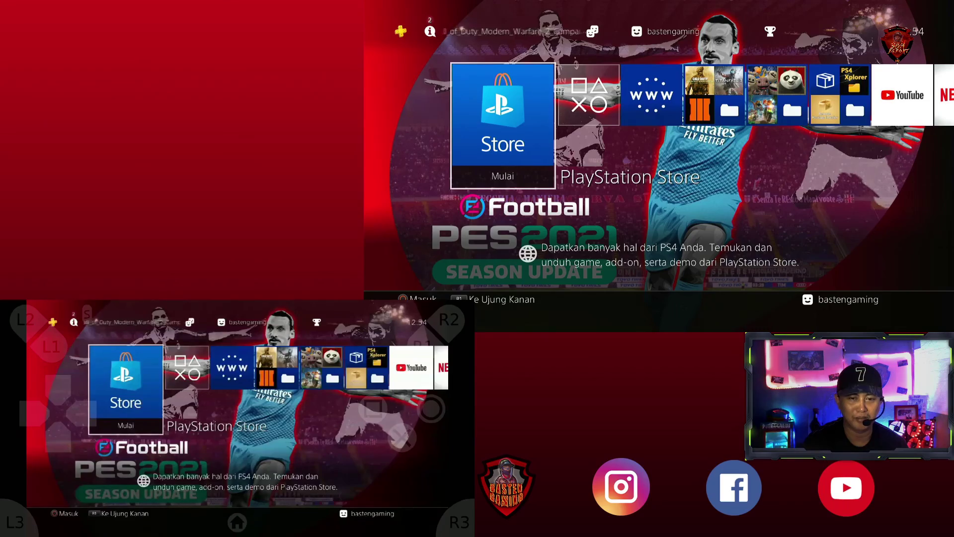
Step: Browse the home row to Netflix and return towards the PS4 Application folder
key("Right")
key("Right")
key("Right")
key("Right")
key("Right")
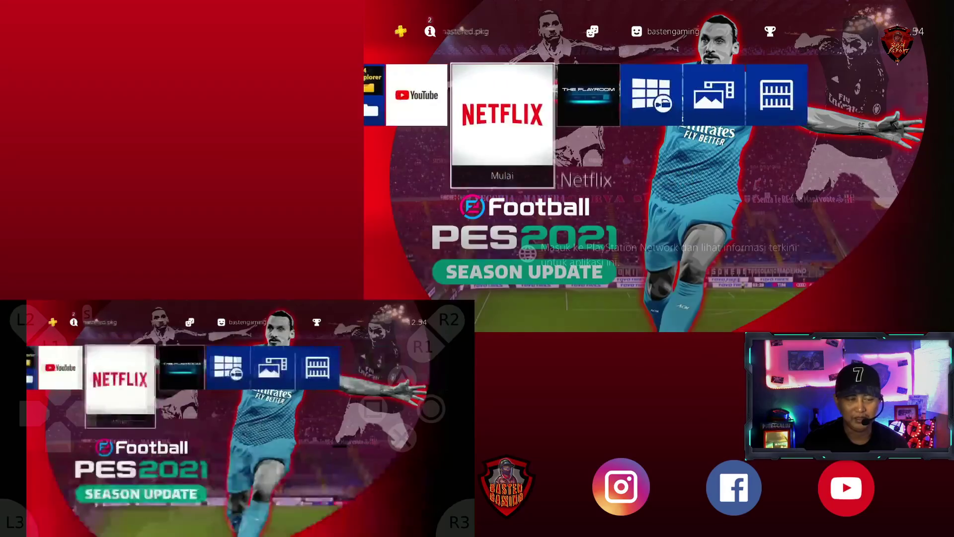
key("Left")
key("Left")
key("Left")
key("Left")
key("Left")
key("Left")
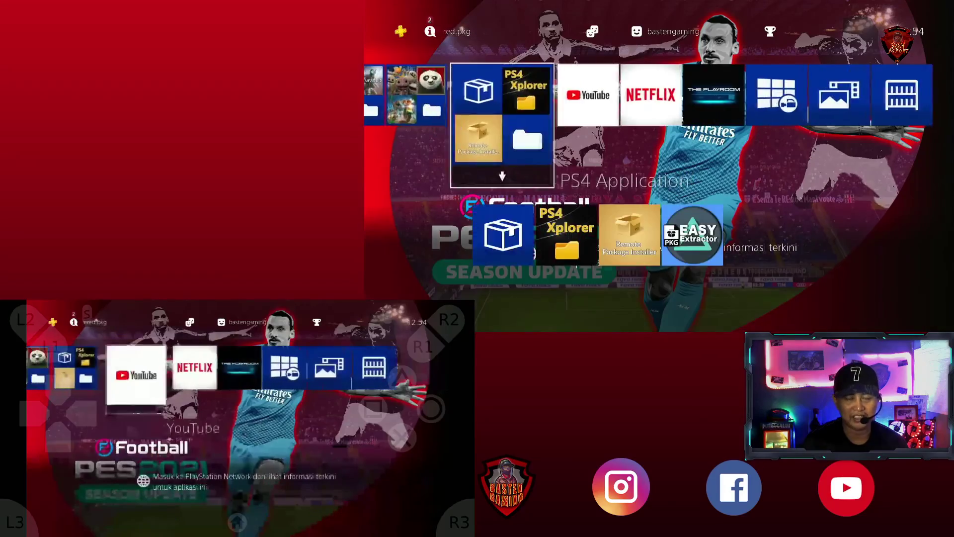
key("Left")
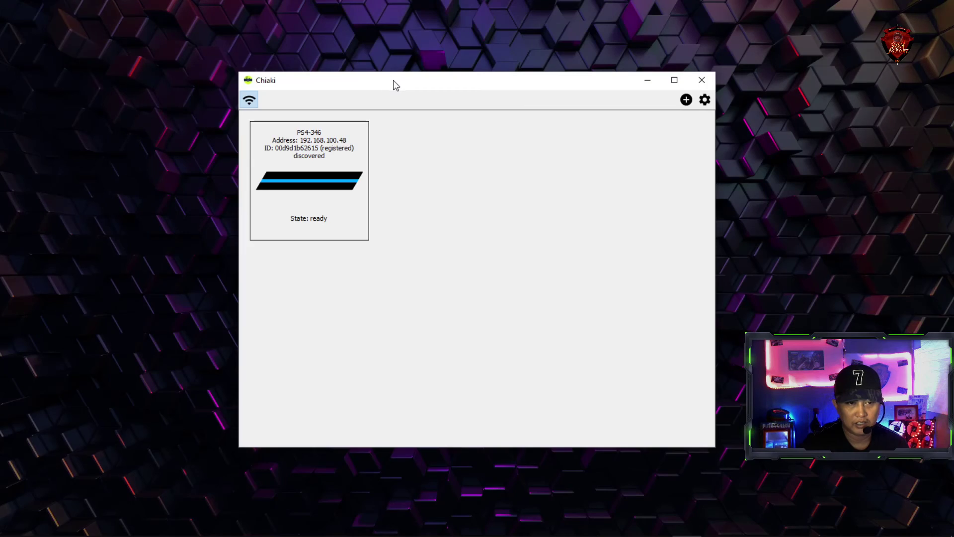
Step: Switch to Chiaki on the PC, start the PS4-346 stream and browse the games in the open folder
left_click_drag(392, 80, 384, 76)
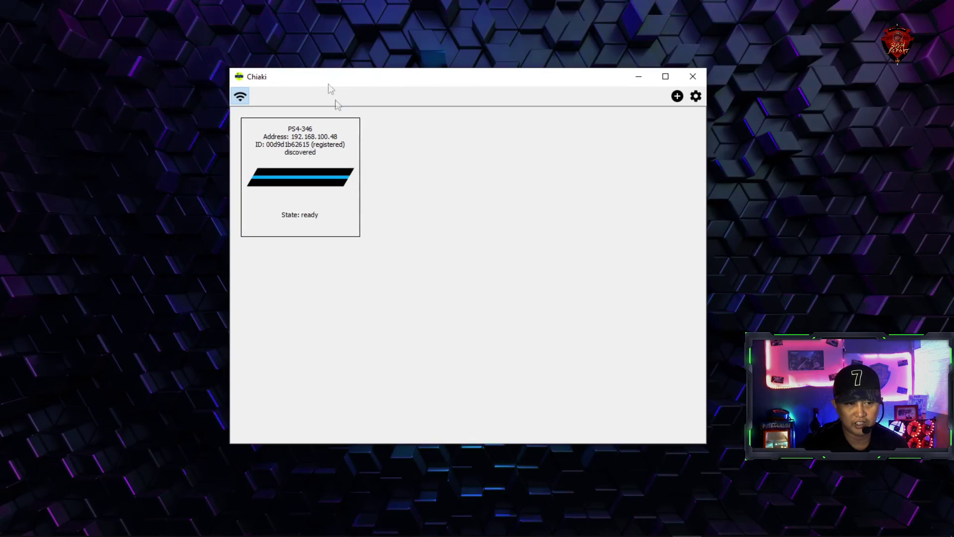
double_click(286, 164)
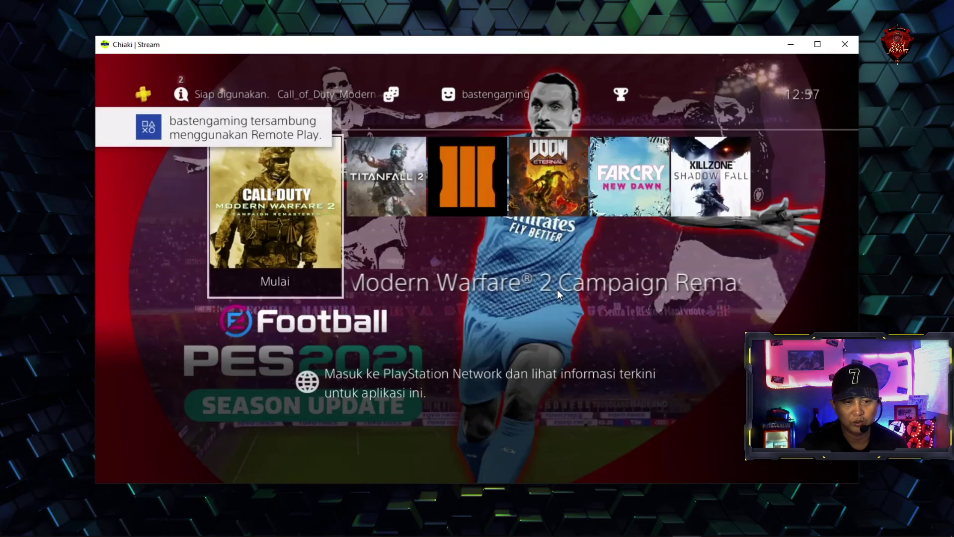
key("Right")
key("Right")
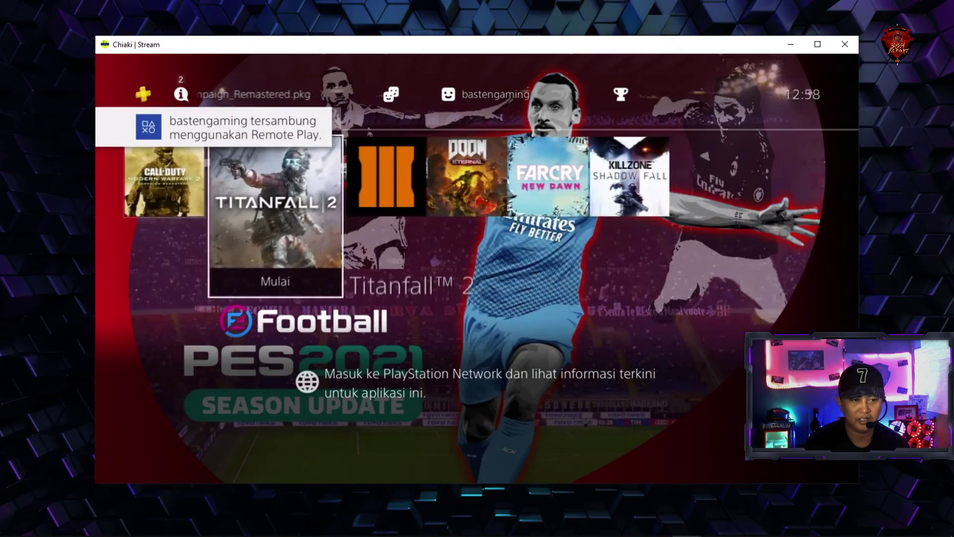
key("Left")
key("Left")
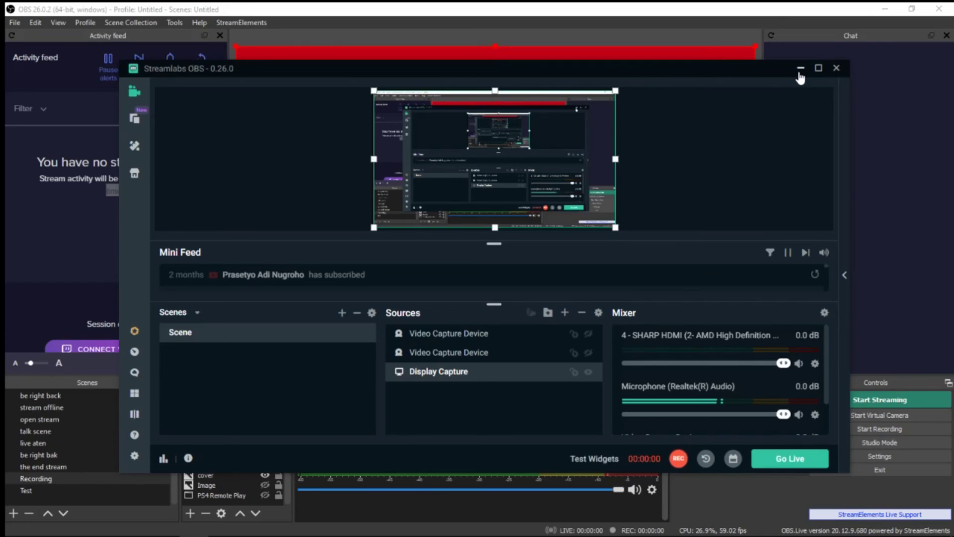
Step: Switch to OBS, minimize Streamlabs OBS and add a new Window Capture source to the Test scene
left_click(799, 69)
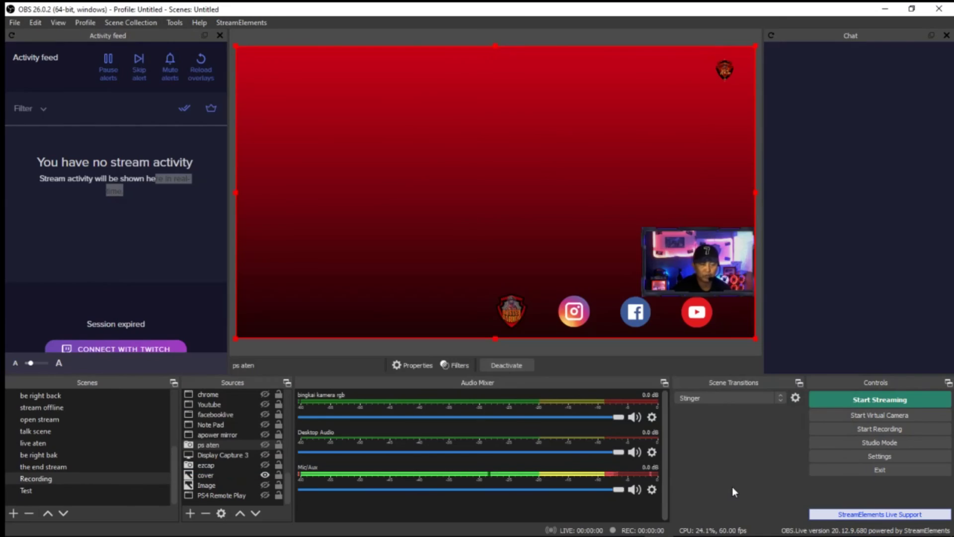
left_click(45, 490)
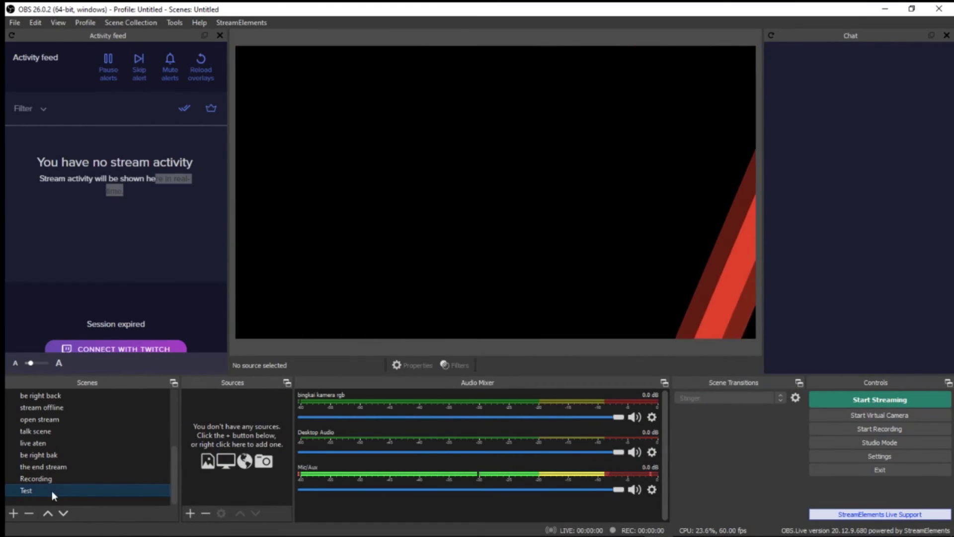
left_click(189, 513)
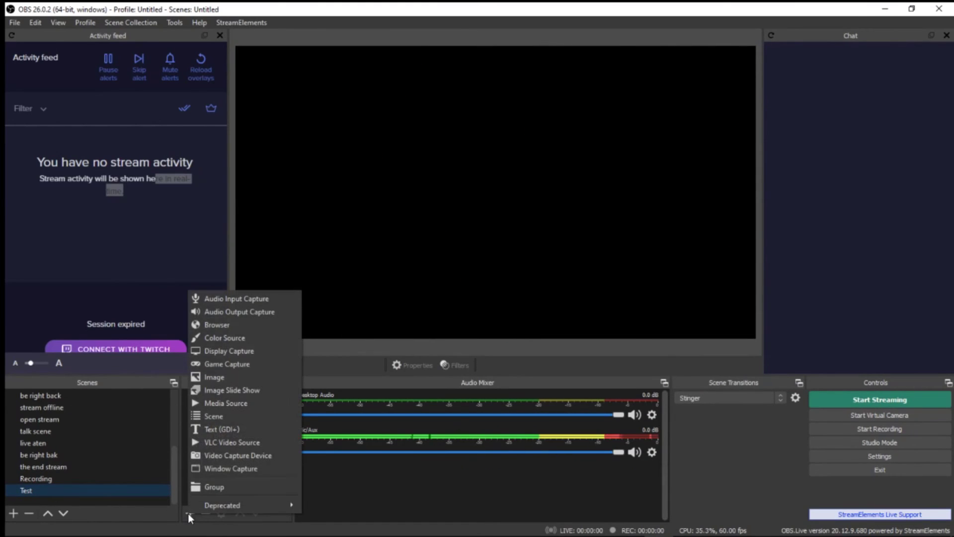
left_click(187, 515)
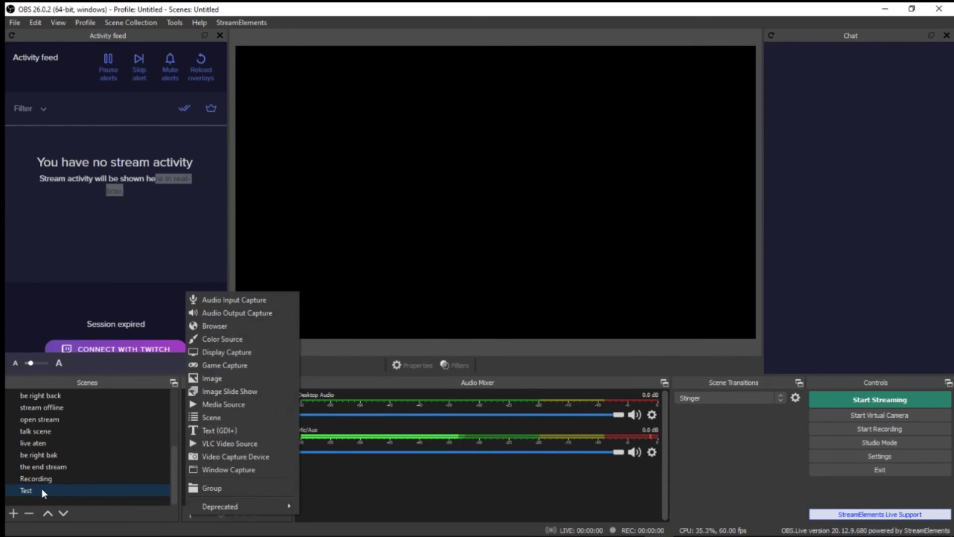
left_click(190, 517)
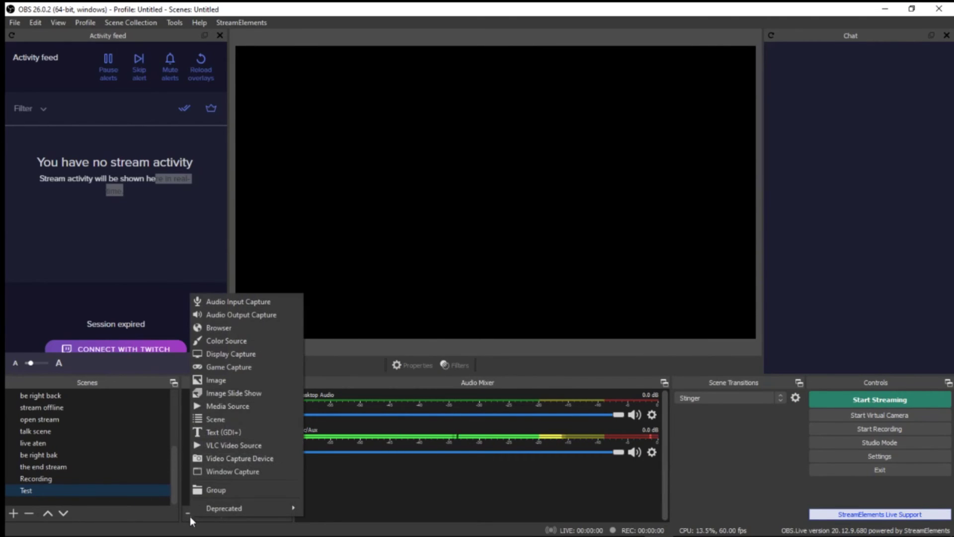
left_click(222, 471)
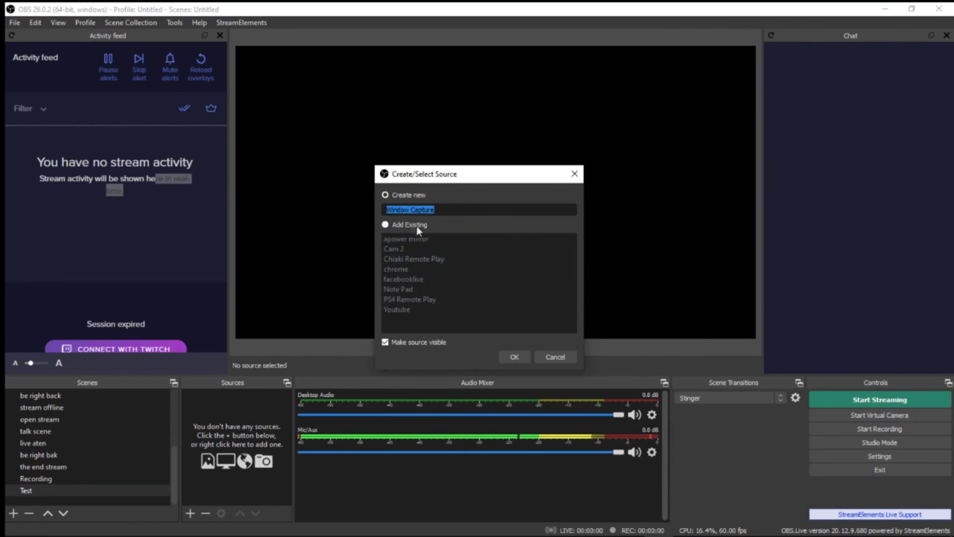
left_click(512, 356)
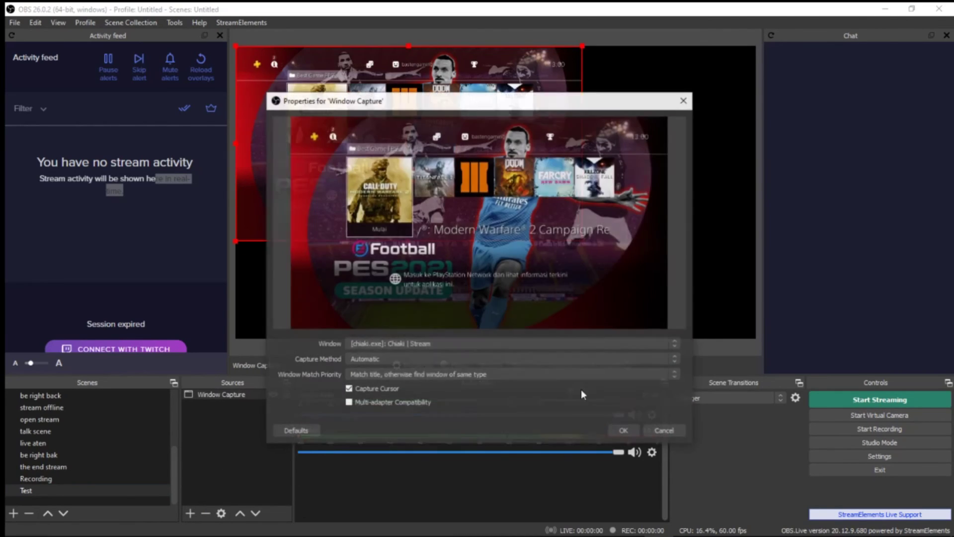
Step: Set the source to capture [chiaki.exe]: Chiaki | Stream and enlarge it on the scene canvas
left_click(425, 344)
left_click(425, 351)
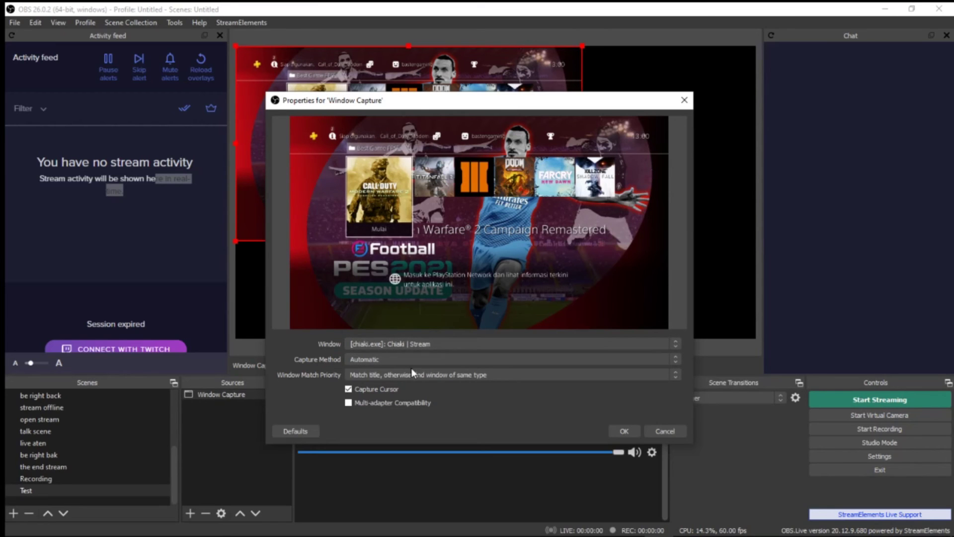
left_click(624, 431)
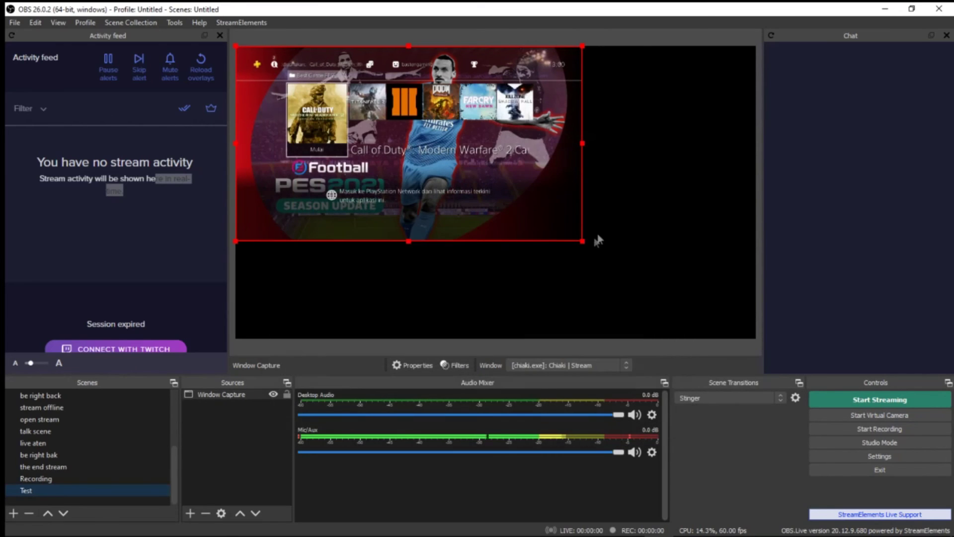
left_click_drag(584, 243, 615, 269)
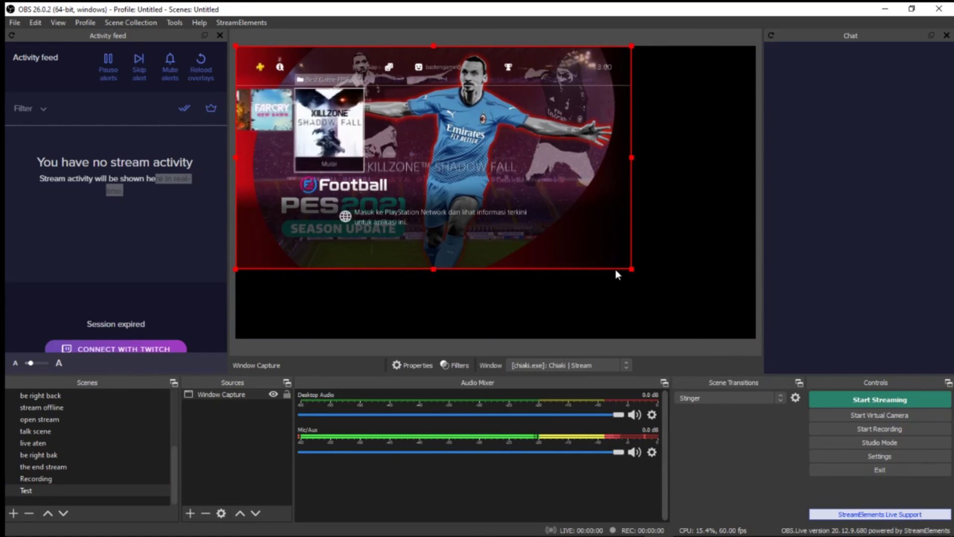
Step: Review the Window Capture source's properties and close them without changes
right_click(218, 393)
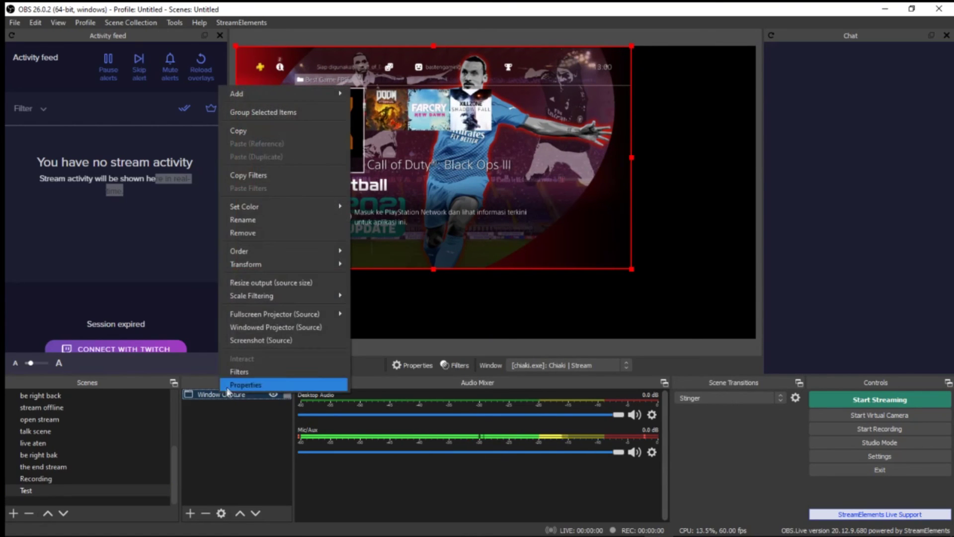
left_click(226, 386)
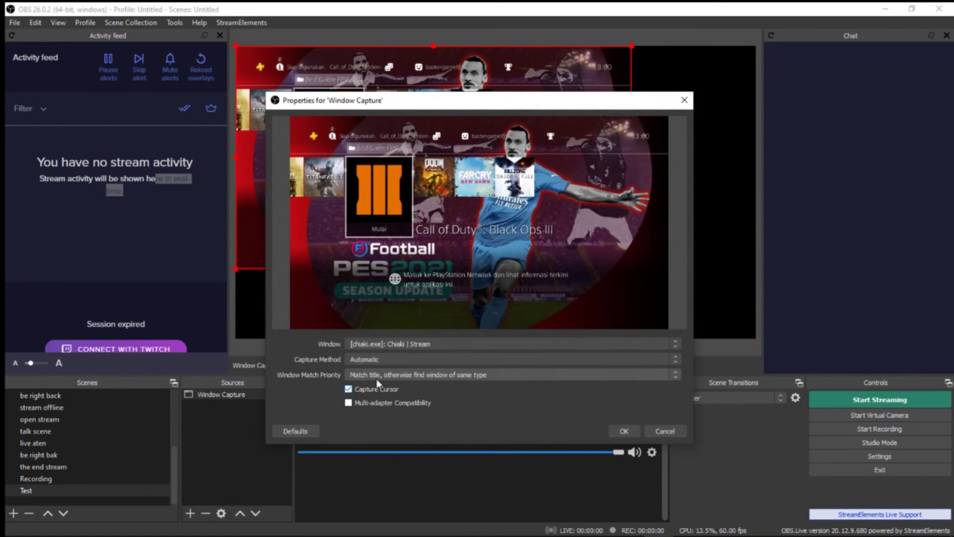
left_click(657, 429)
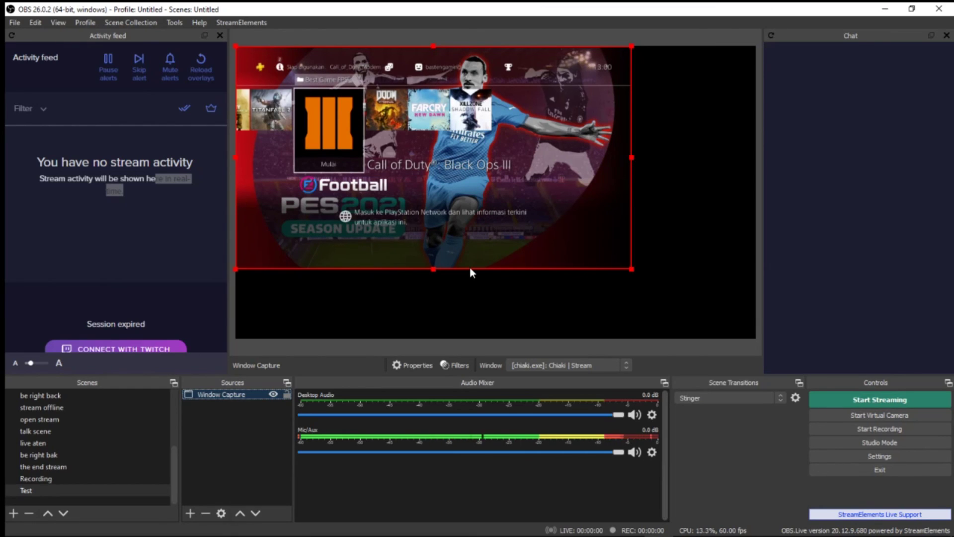
Step: Add the existing Chiaki Remote Play window capture to the Recording scene
left_click(35, 478)
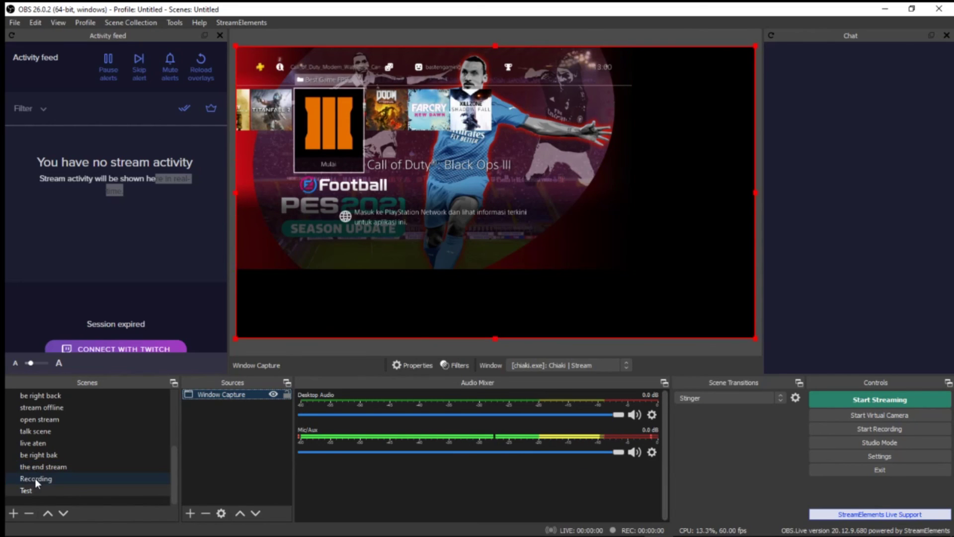
left_click(35, 478)
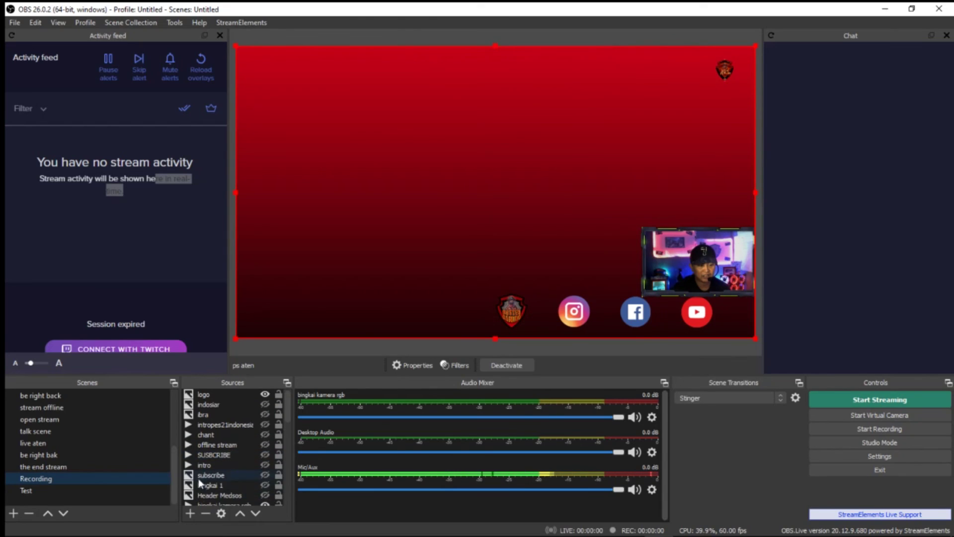
left_click(190, 514)
left_click(238, 464)
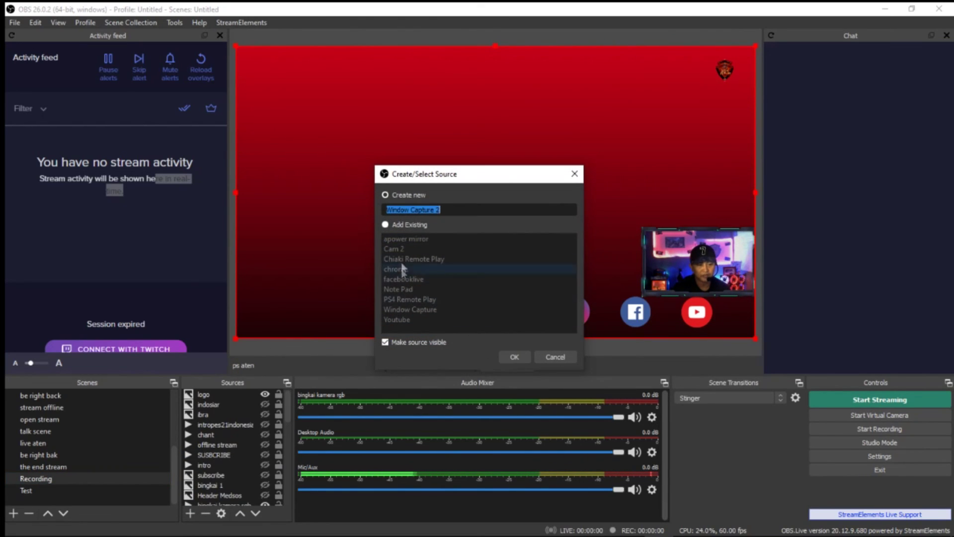
left_click(385, 224)
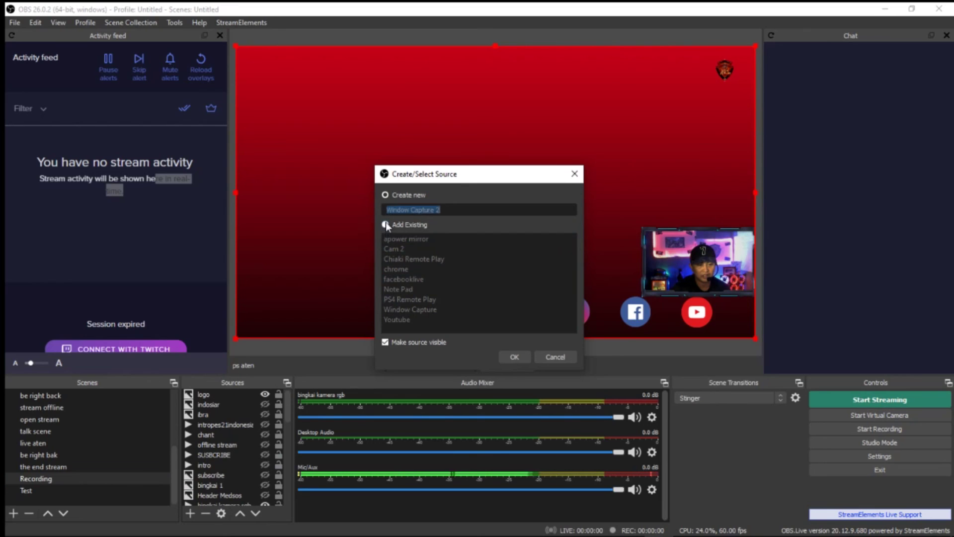
left_click(508, 355)
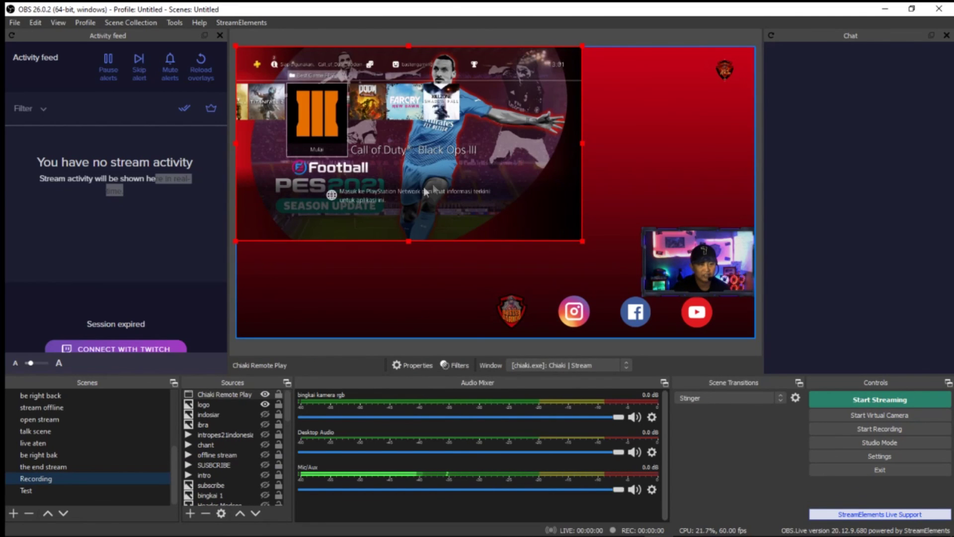
Step: Enlarge the Chiaki Remote Play capture on the canvas until its right edge reaches the webcam frame
left_click(444, 182)
left_click(514, 202)
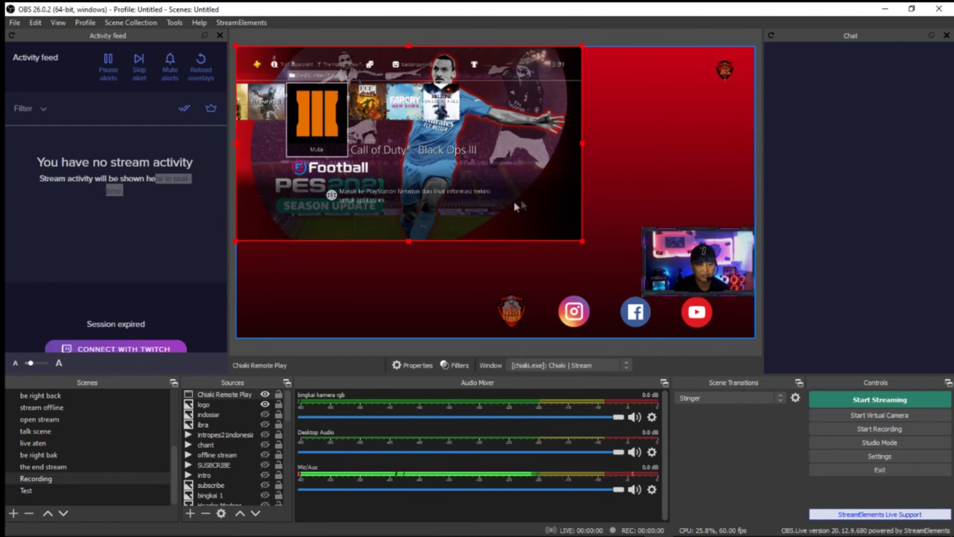
left_click_drag(596, 255, 643, 276)
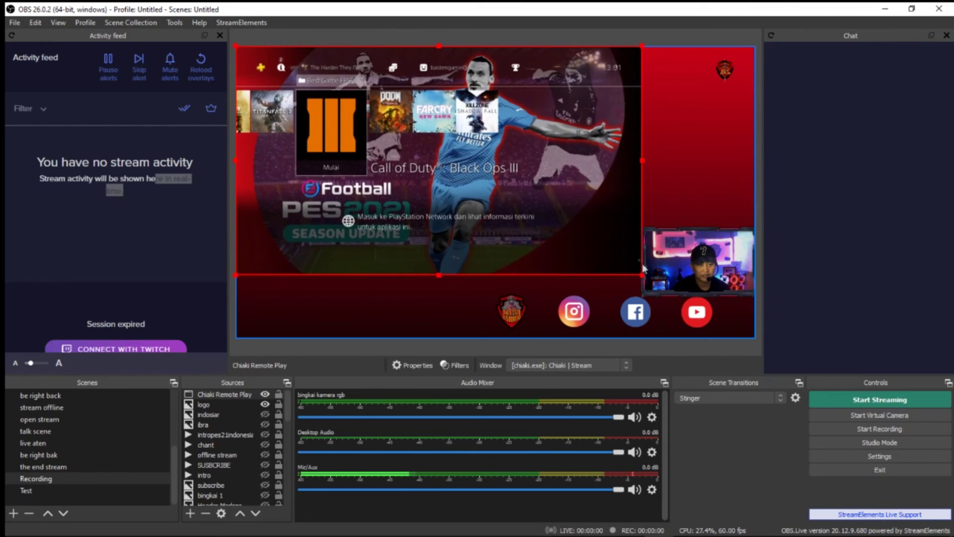
left_click(702, 158)
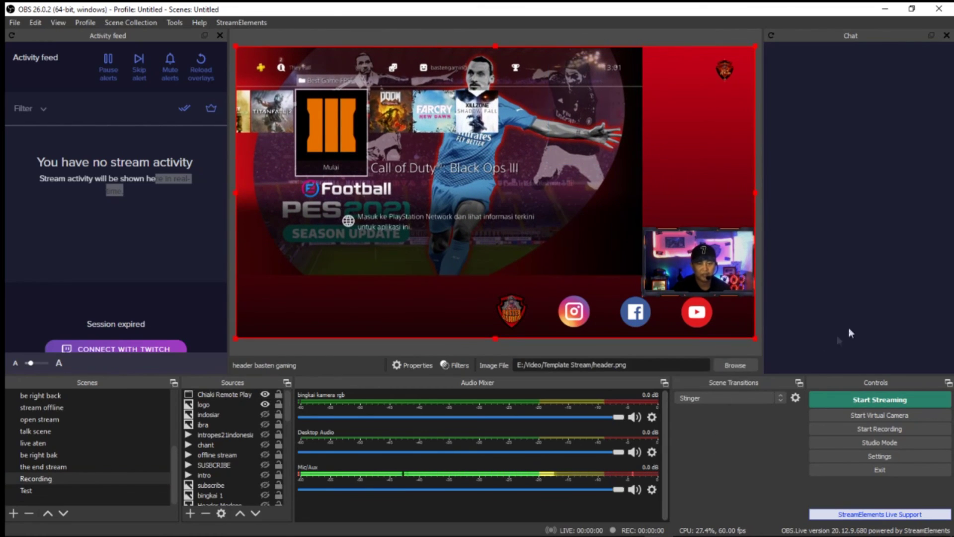